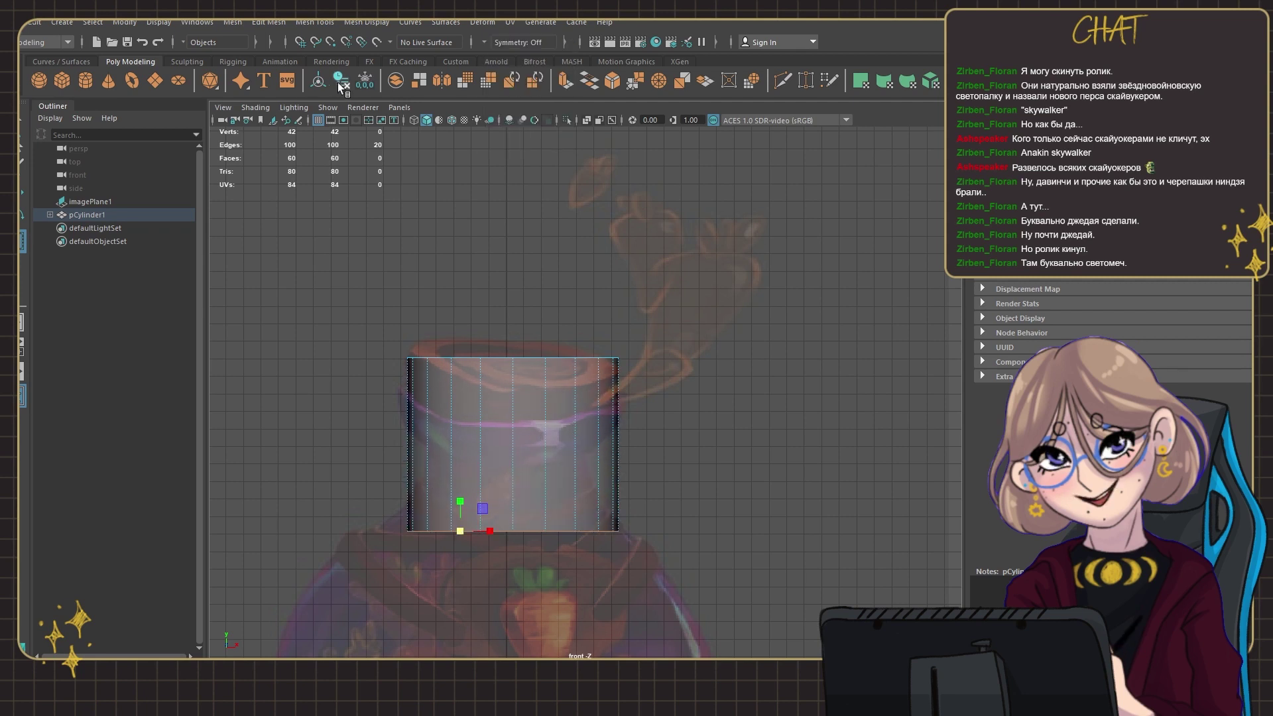
Step: Narrow the lower end of the cork cylinder and raise it to shorten the cork over the reference
click(342, 85)
click(462, 548)
drag(507, 505, 507, 465)
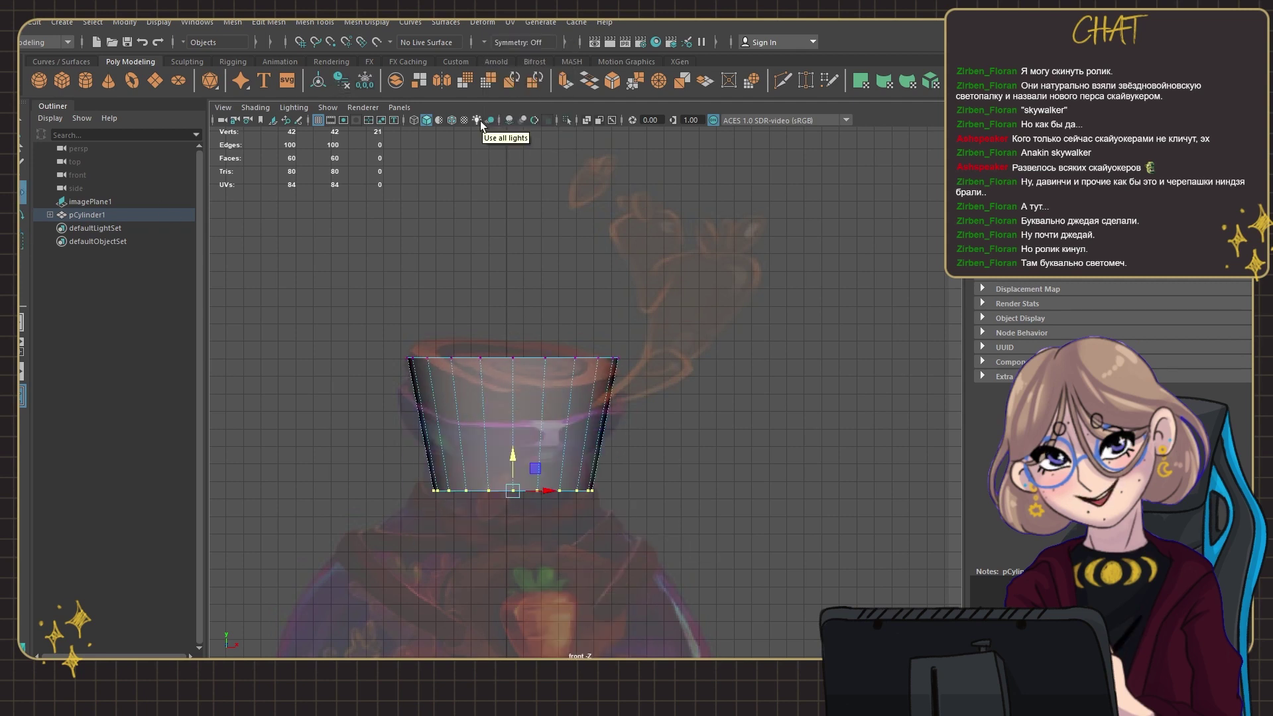
Step: Insert horizontal edge loops across the cork cylinder and scale them into a gently curved taper
click(507, 427)
right_click(501, 365)
click(492, 373)
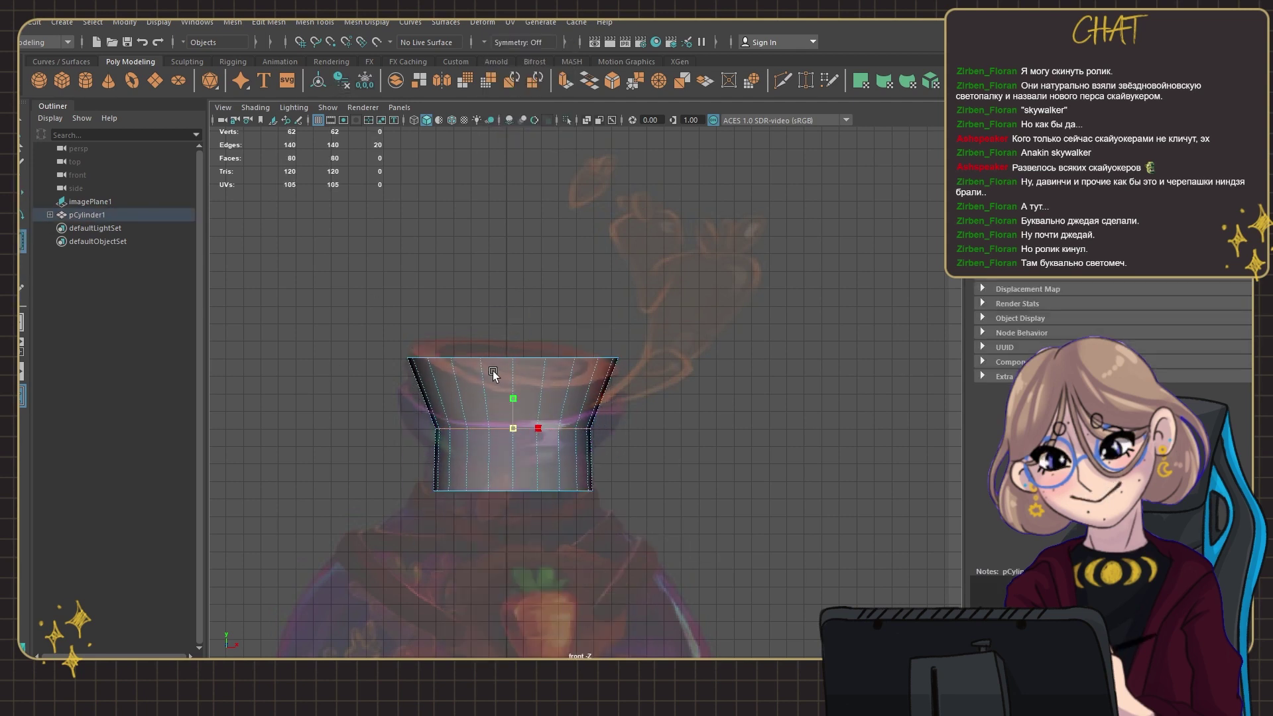
drag(509, 373, 508, 391)
click(494, 452)
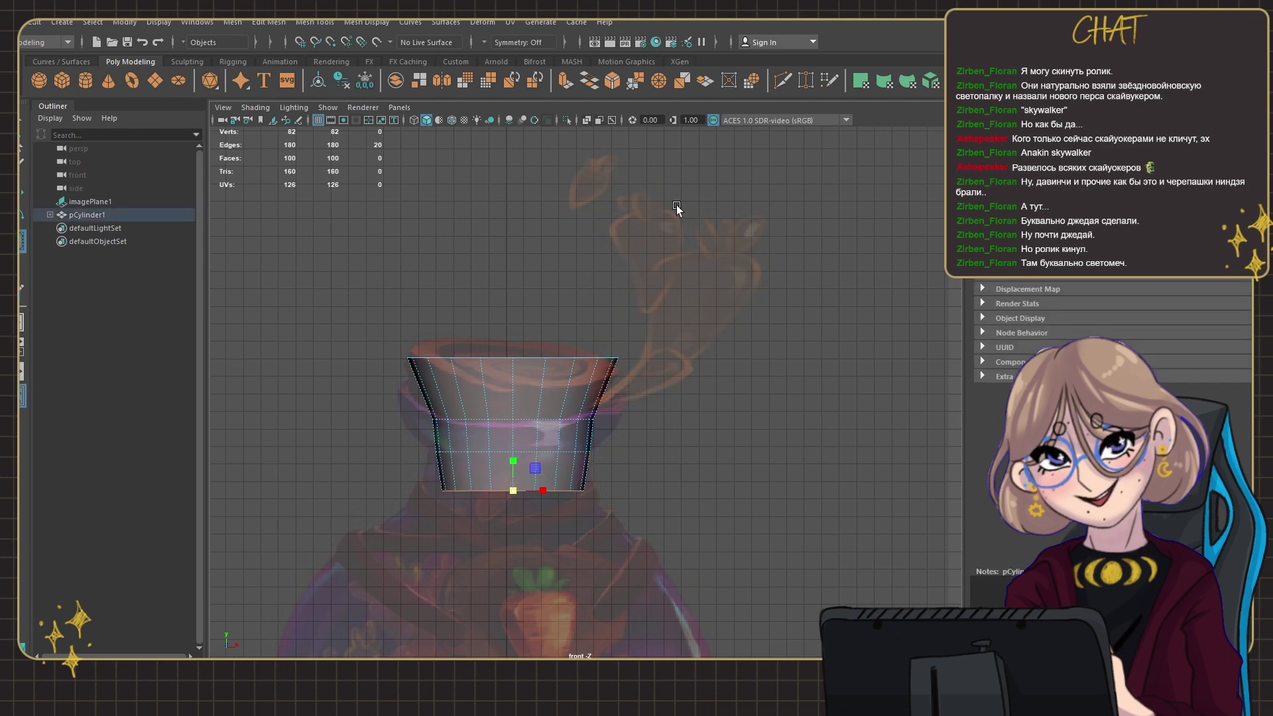
click(494, 420)
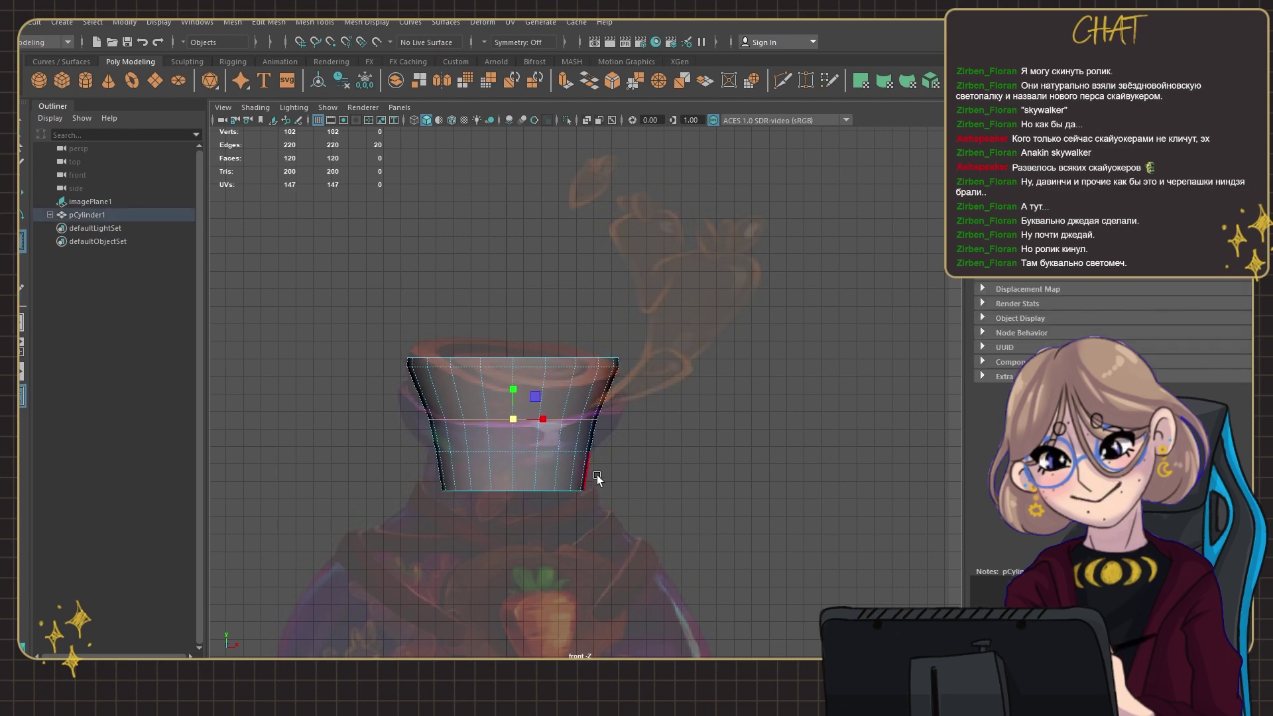
Step: Create a sphere for the flask body with its top cap deleted and fit it to the reference sketch
scroll(596, 475, down, 3)
drag(491, 357, 531, 313)
key(F8)
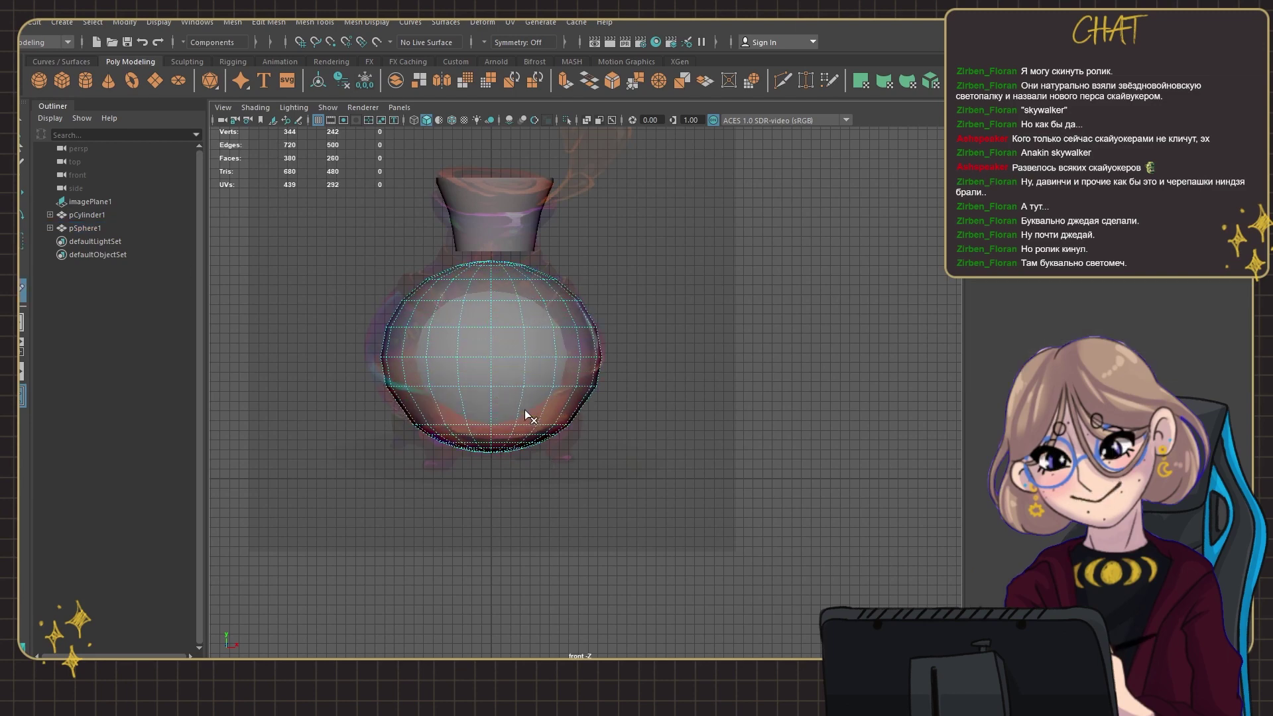
key(Delete)
scroll(542, 252, up, 3)
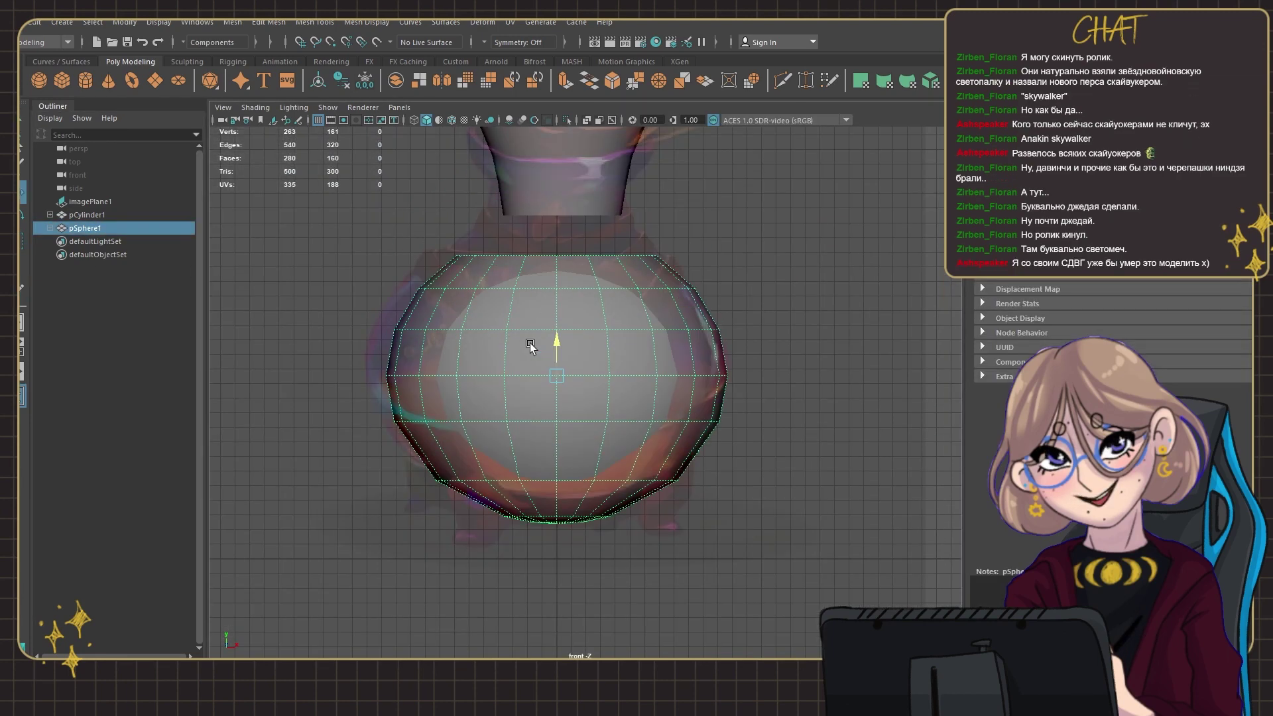
drag(528, 344, 489, 338)
double_click(577, 505)
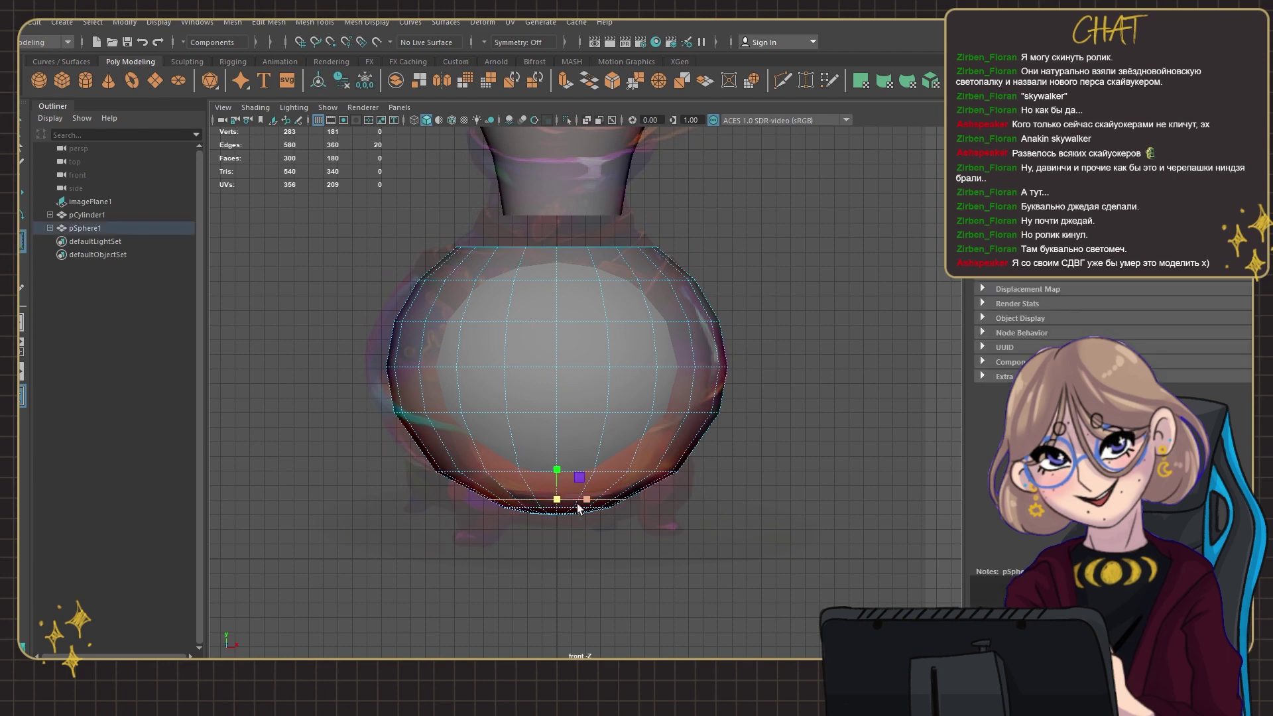
Step: Hide the cork and extrude the sphere's open top edge upward into a tapering flask neck
scroll(580, 247, up, 2)
key(ctrl+h)
double_click(430, 292)
key(ctrl+e)
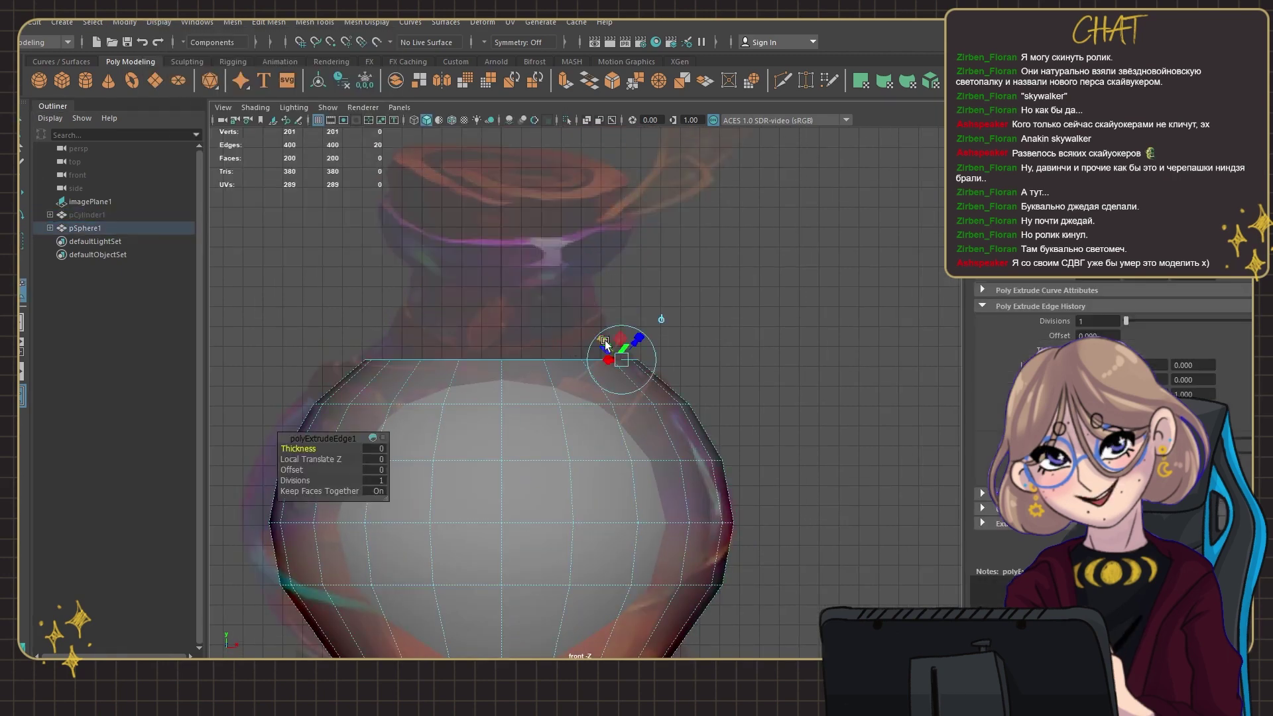
drag(604, 340, 541, 223)
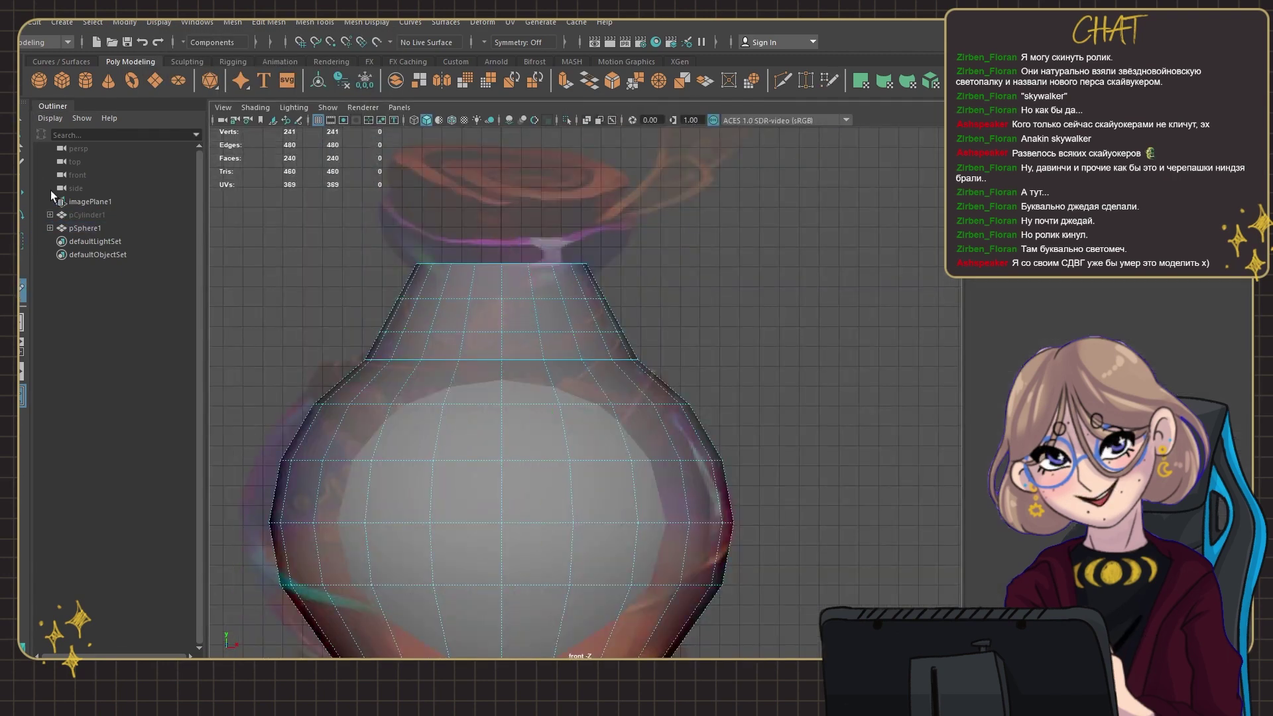
Step: Adjust the edge loops of the flask neck so its profile follows the reference sketch
double_click(501, 331)
key(q)
mouse_move(729, 341)
alt+mouse_down()
mouse_move(709, 171)
mouse_move(707, 417)
mouse_move(723, 343)
alt+mouse_up()
key(bracketleft)
key(bracketleft)
key(bracketleft)
key(bracketleft)
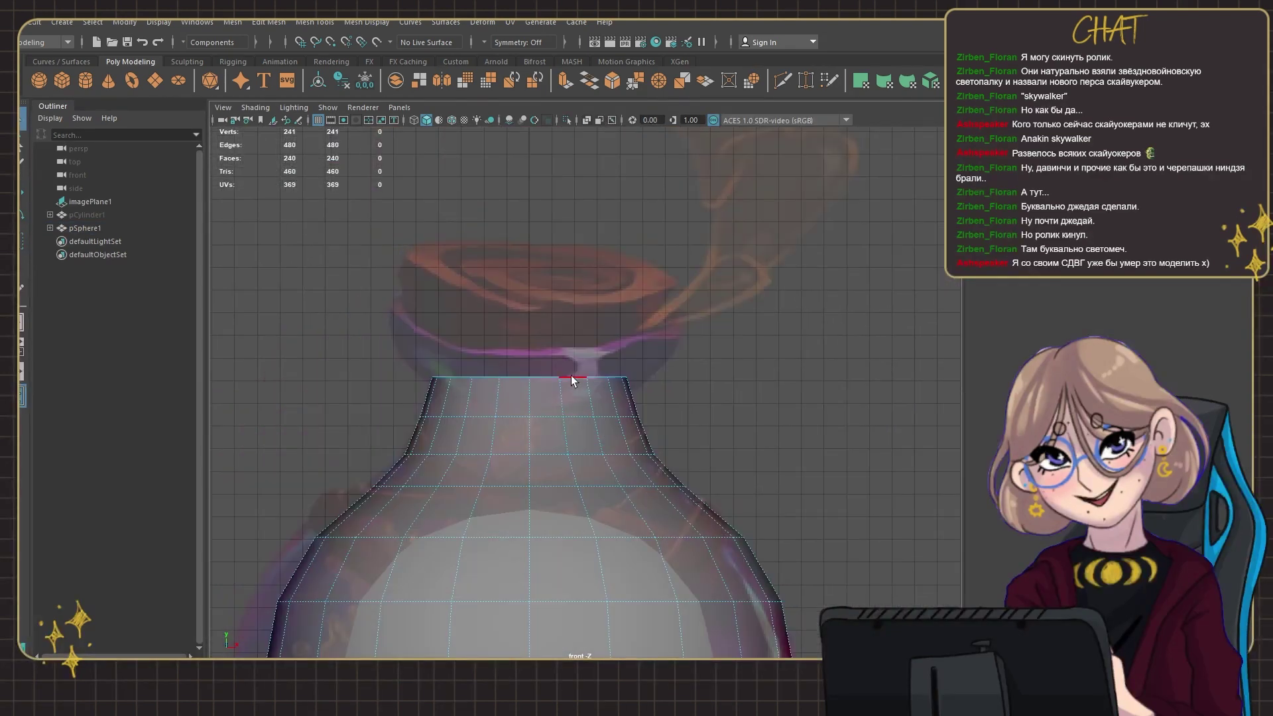
Step: Extrude the neck's top edge outward and upward to form the flask's flared lip
double_click(571, 366)
key(ctrl+e)
drag(550, 350, 564, 350)
Step: Unhide the cork cylinder and adjust its lower part against the flask neck
click(87, 214)
key(bracketright)
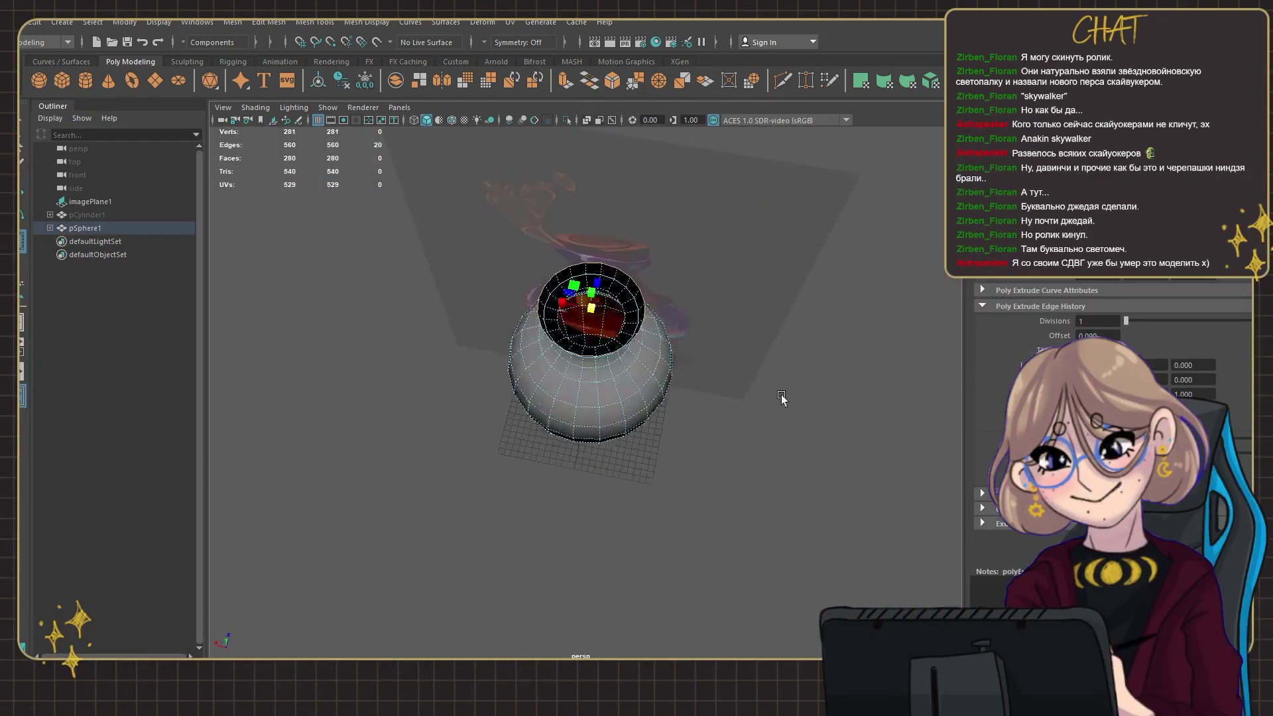
click(158, 22)
click(428, 106)
key(bracketleft)
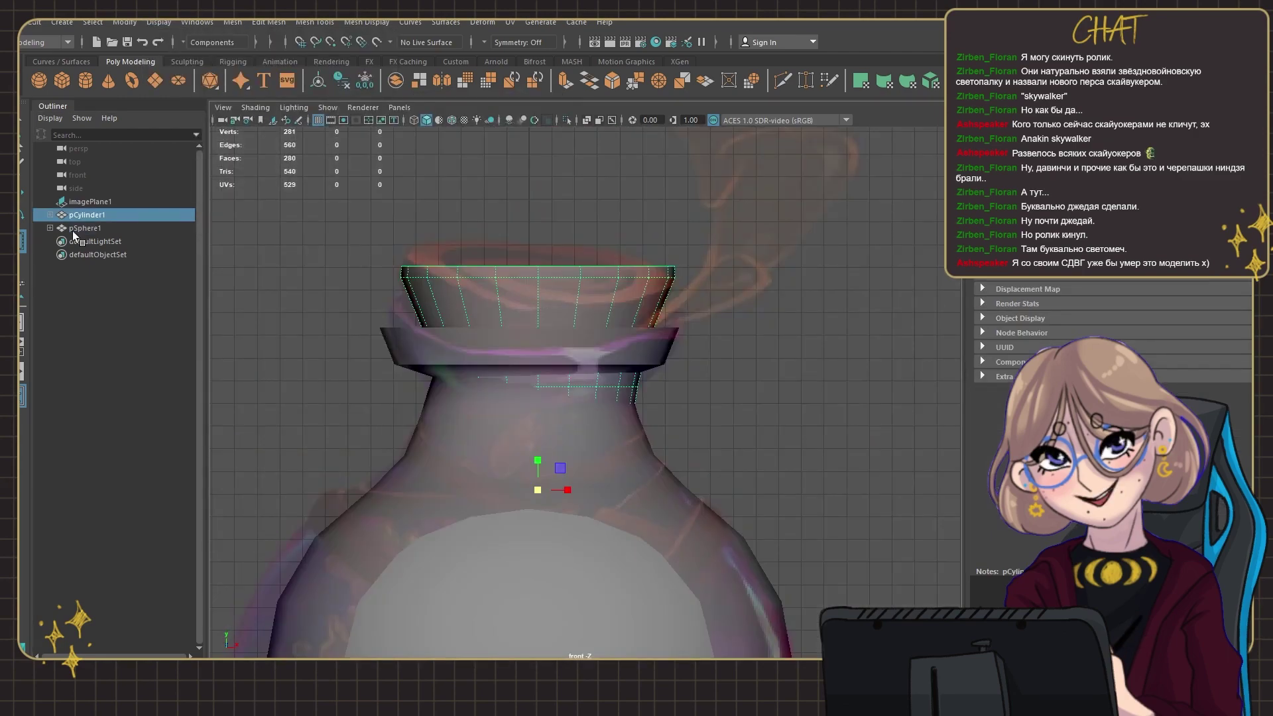
key(bracketleft)
key(bracketleft)
click(510, 449)
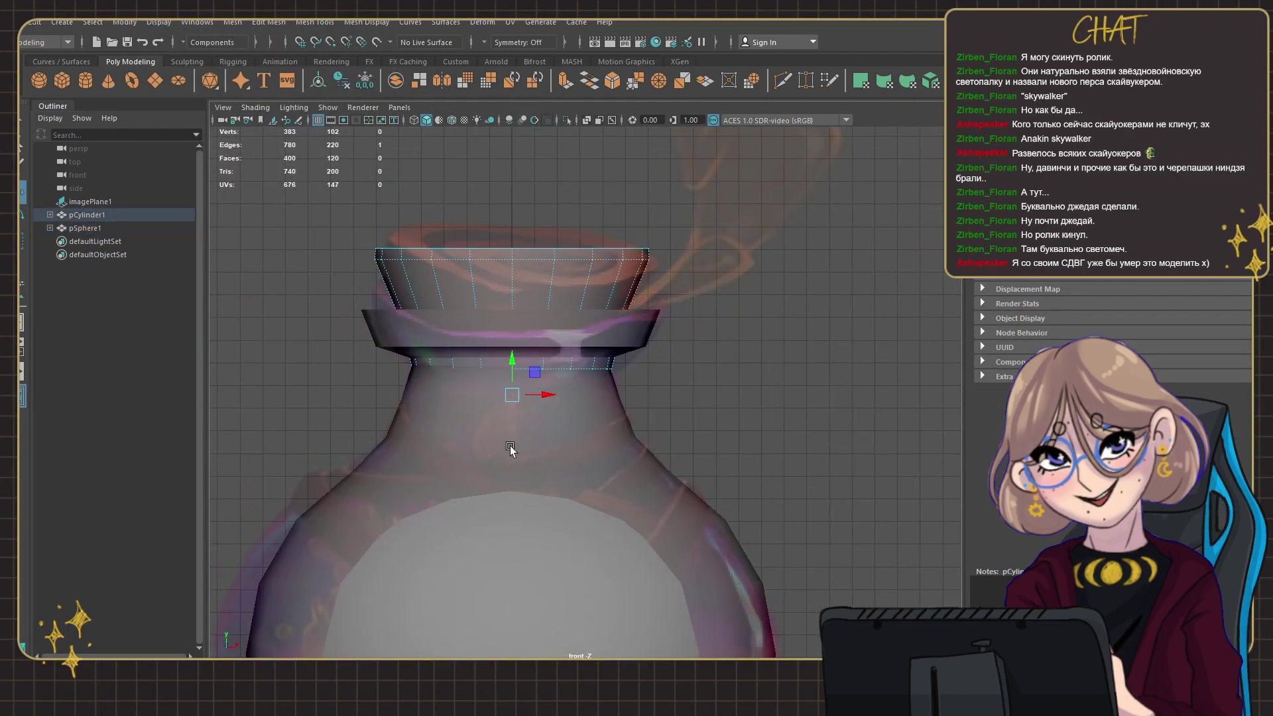
Step: Hide the flask body and reshape the cork's edge loops to smooth its taper
right_click(577, 358)
click(159, 22)
click(156, 39)
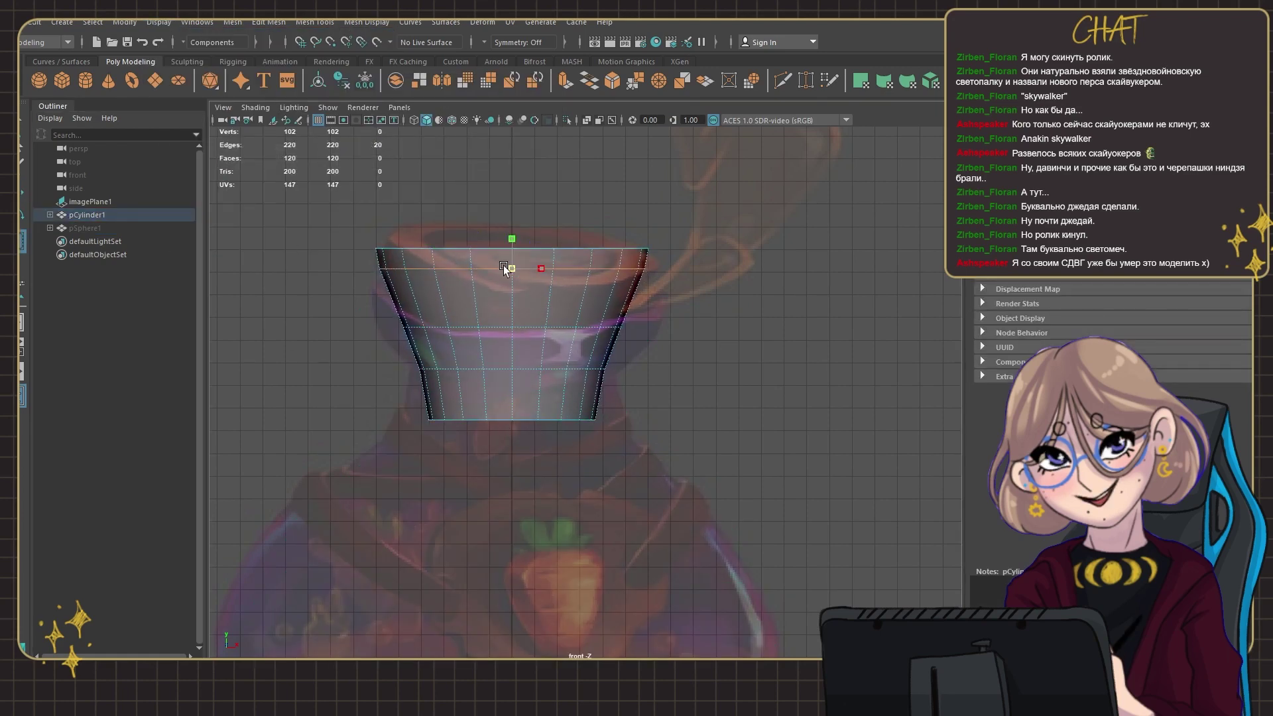
key(bracketleft)
key(bracketleft)
Step: Unhide the flask body and check its open neck in isolation from an angled view
click(86, 227)
key(ctrl+h)
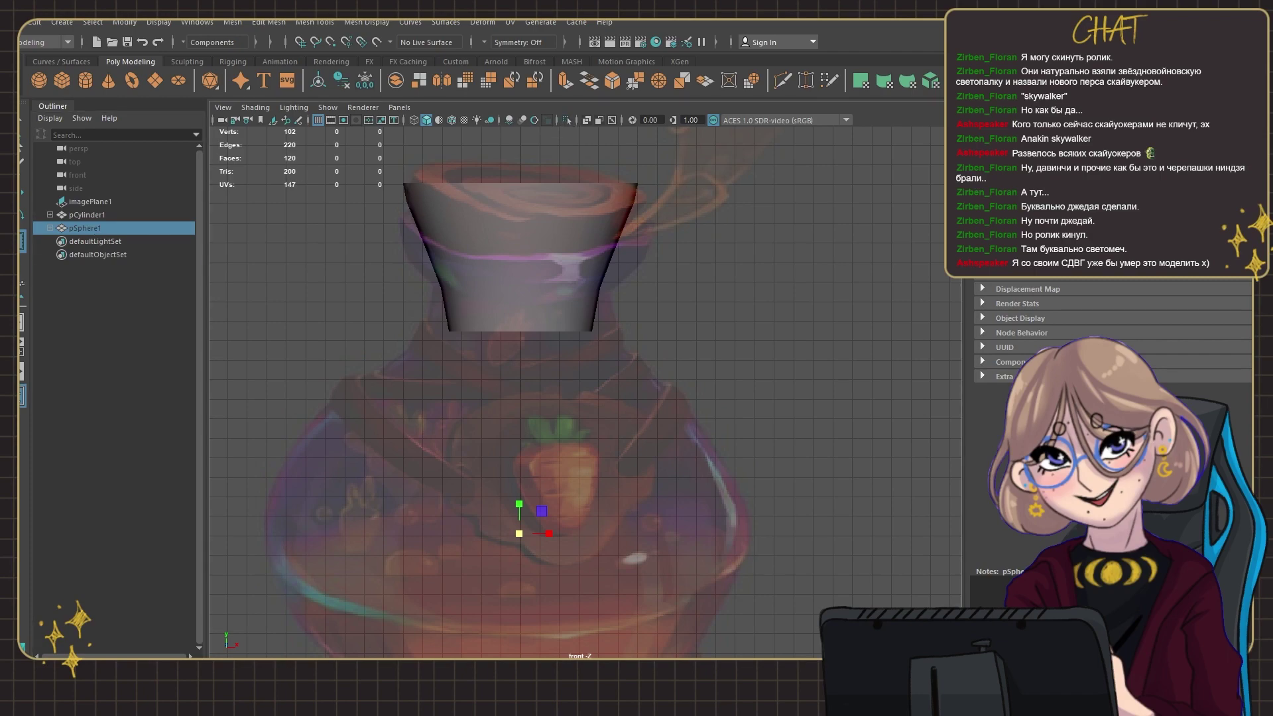
click(158, 22)
click(262, 94)
alt+drag(686, 402, 618, 336)
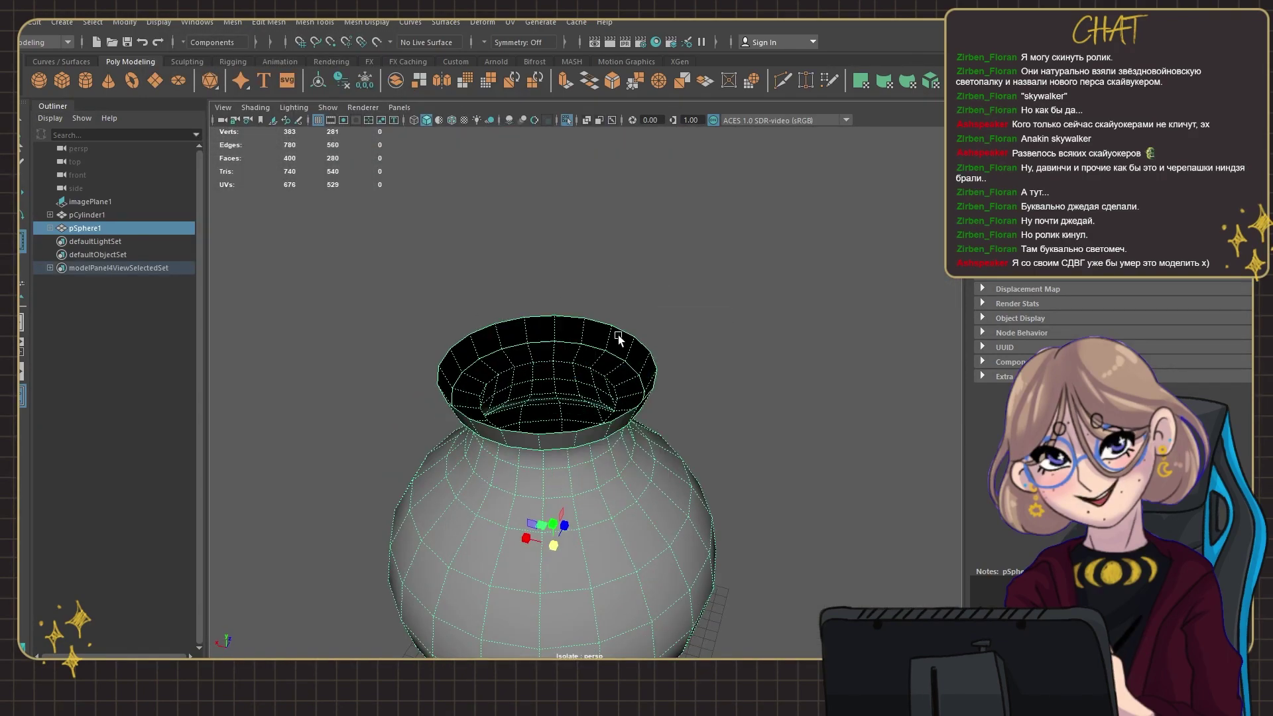
key(ctrl+1)
Step: Duplicate the flask body and delete the copy's faces above the liquid level, keeping the lower bowl
click(83, 228)
key(ctrl+d)
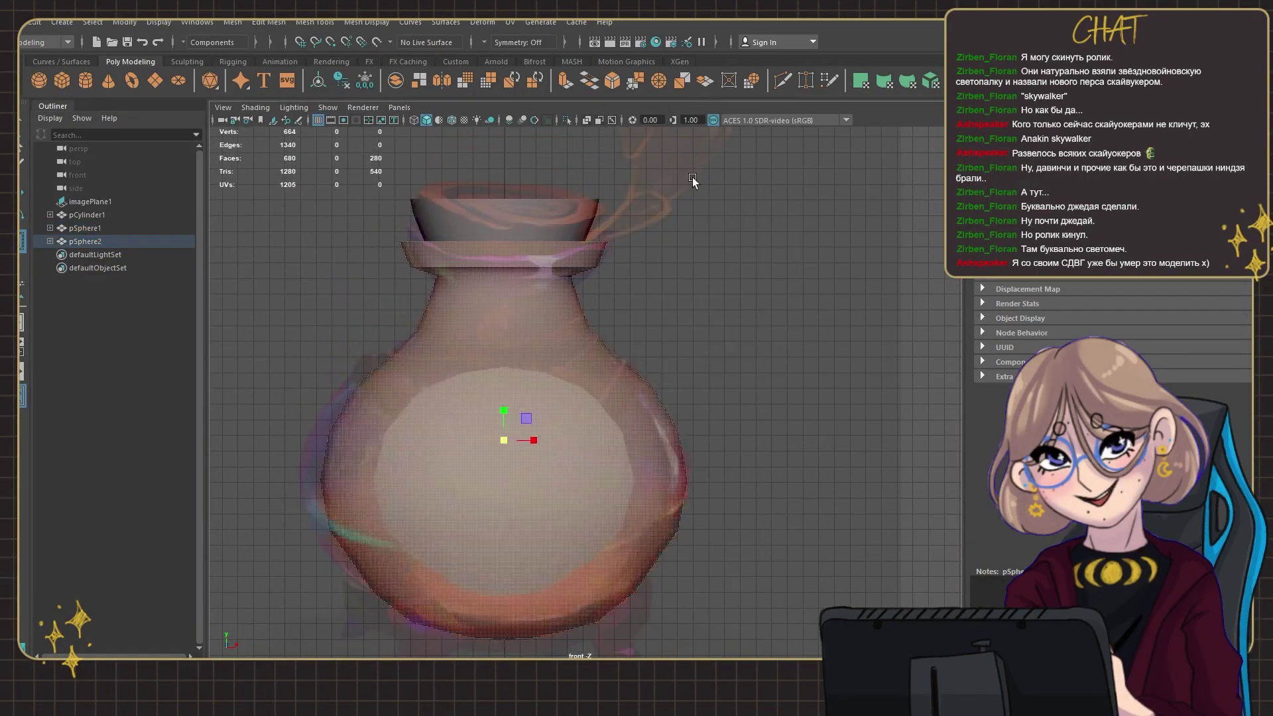
shift+click(504, 216)
click(566, 120)
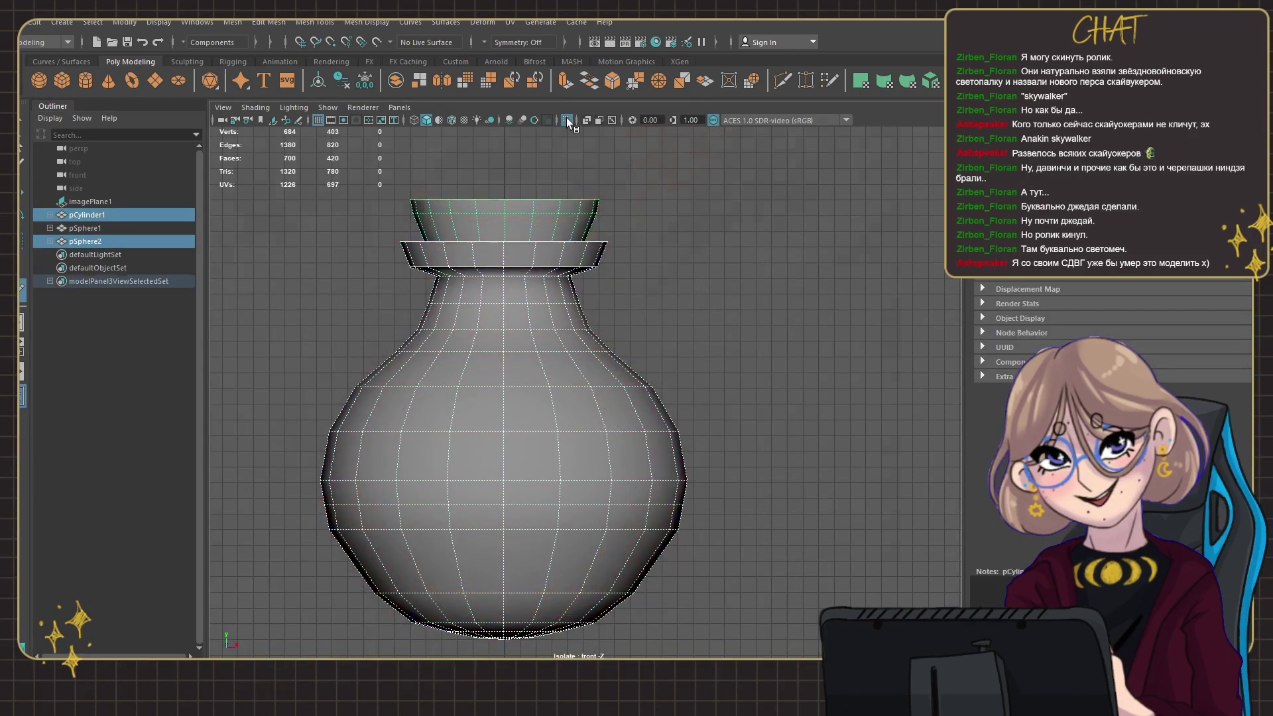
right_drag(464, 408, 454, 446)
drag(285, 166, 703, 504)
key(Delete)
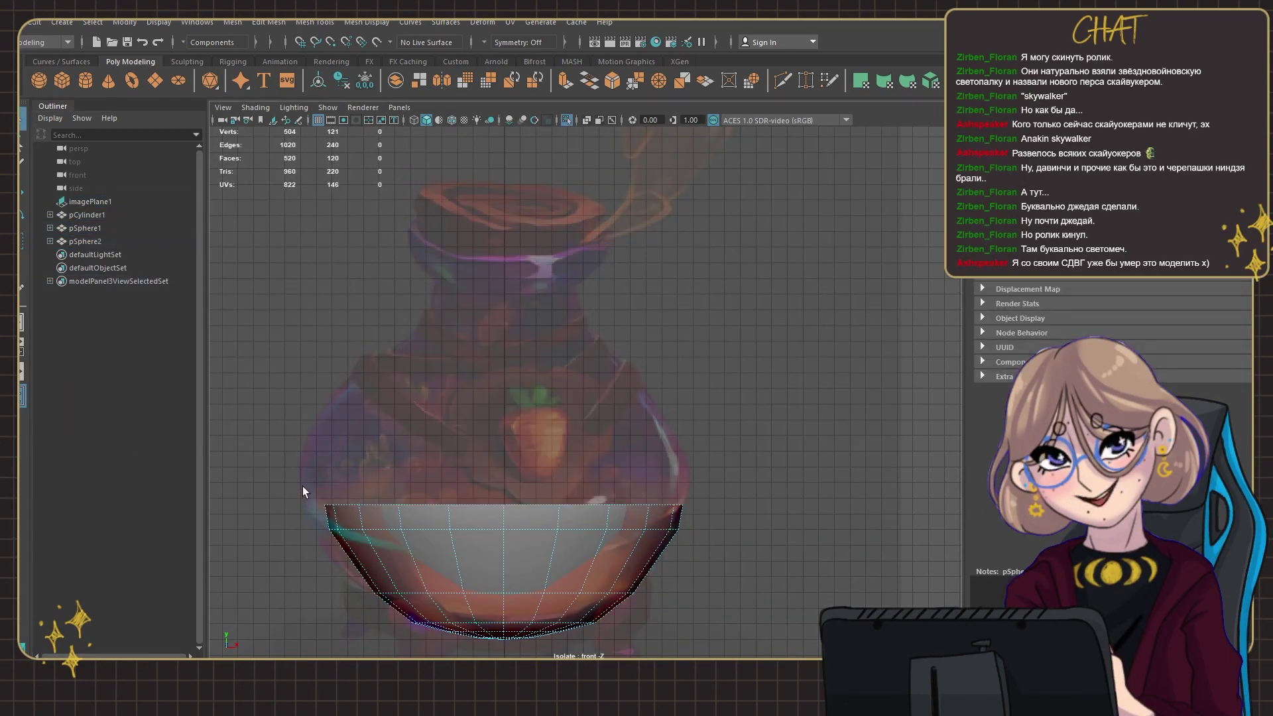
Step: Close the bowl-shaped copy into a solid liquid volume and refine the edge loops near its rim
click(498, 569)
key(space)
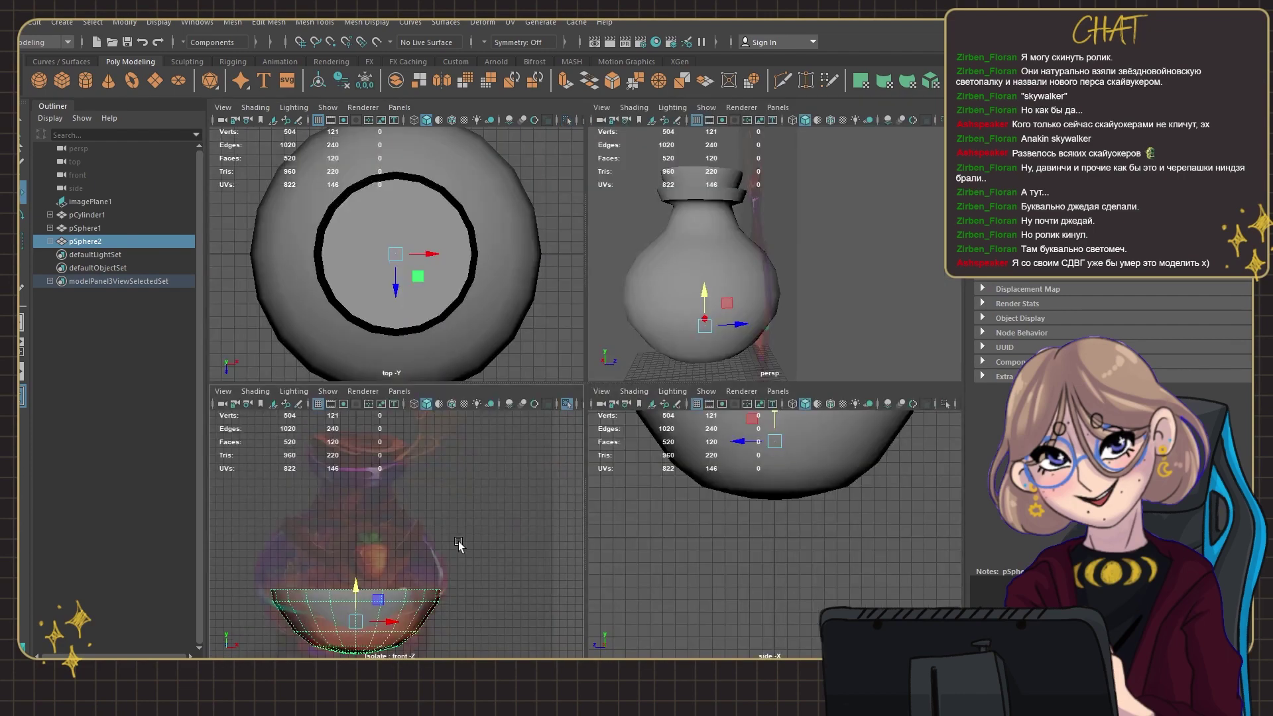
key(space)
ctrl+right_drag(579, 423, 653, 403)
key(ctrl+e)
middle_drag(682, 491, 668, 112)
alt+drag(668, 111, 654, 373)
alt+drag(601, 423, 526, 426)
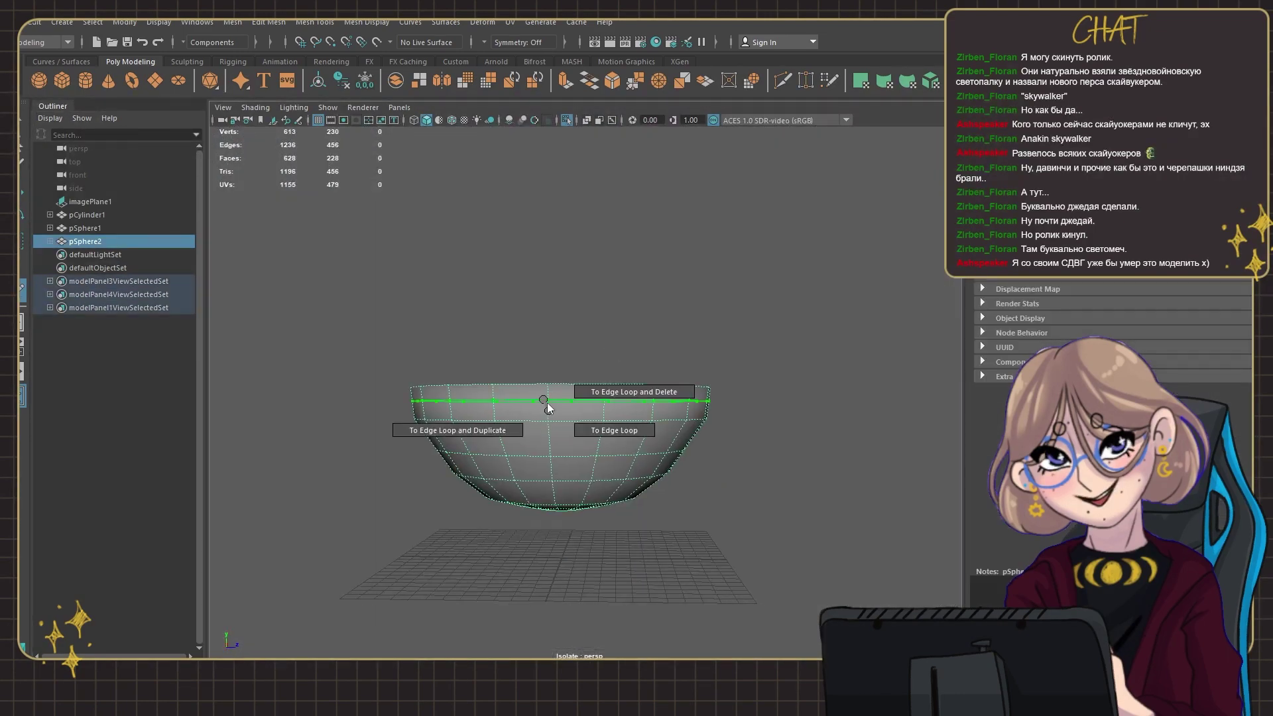
ctrl+right_drag(525, 426, 544, 404)
alt+drag(543, 405, 712, 388)
click(777, 497)
key(ctrl+1)
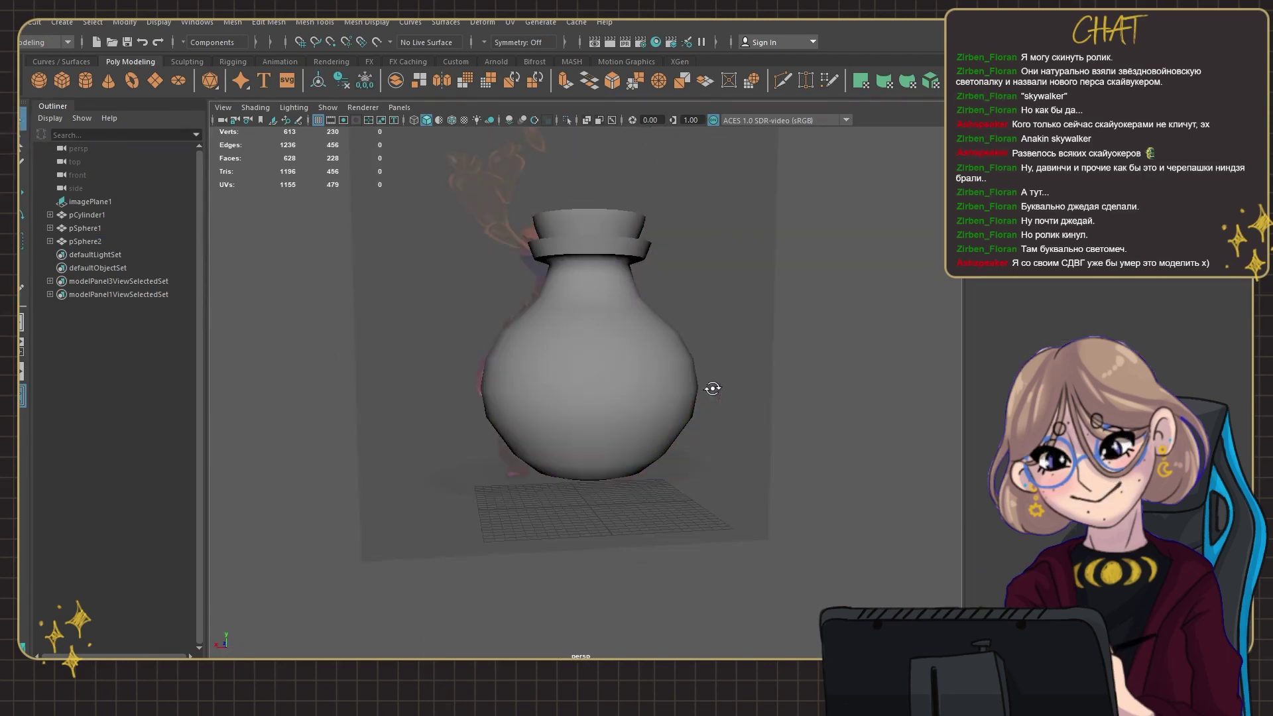
Step: Create a short cylinder around the base of the flask and size it as a band to match the reference
key(space)
key(space)
shift+right_drag(504, 491, 504, 492)
drag(503, 492, 503, 483)
key(space)
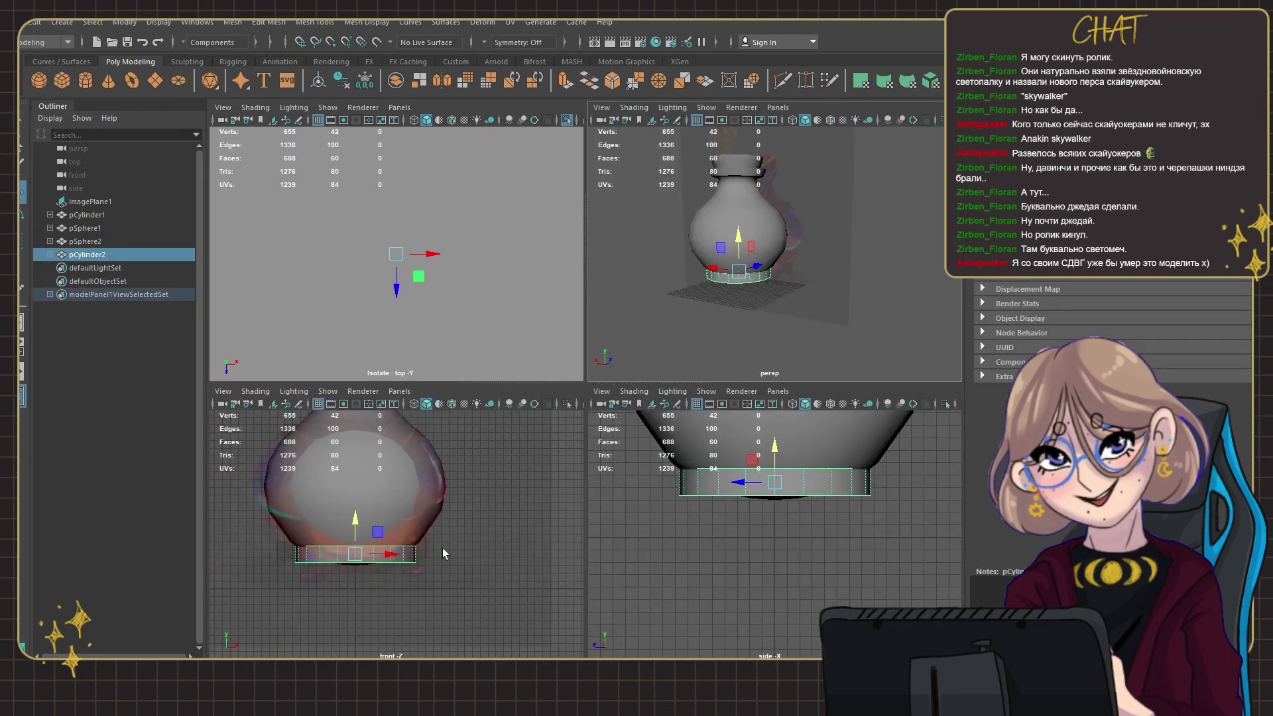
key(space)
key(space)
key(space)
key(space)
key(space)
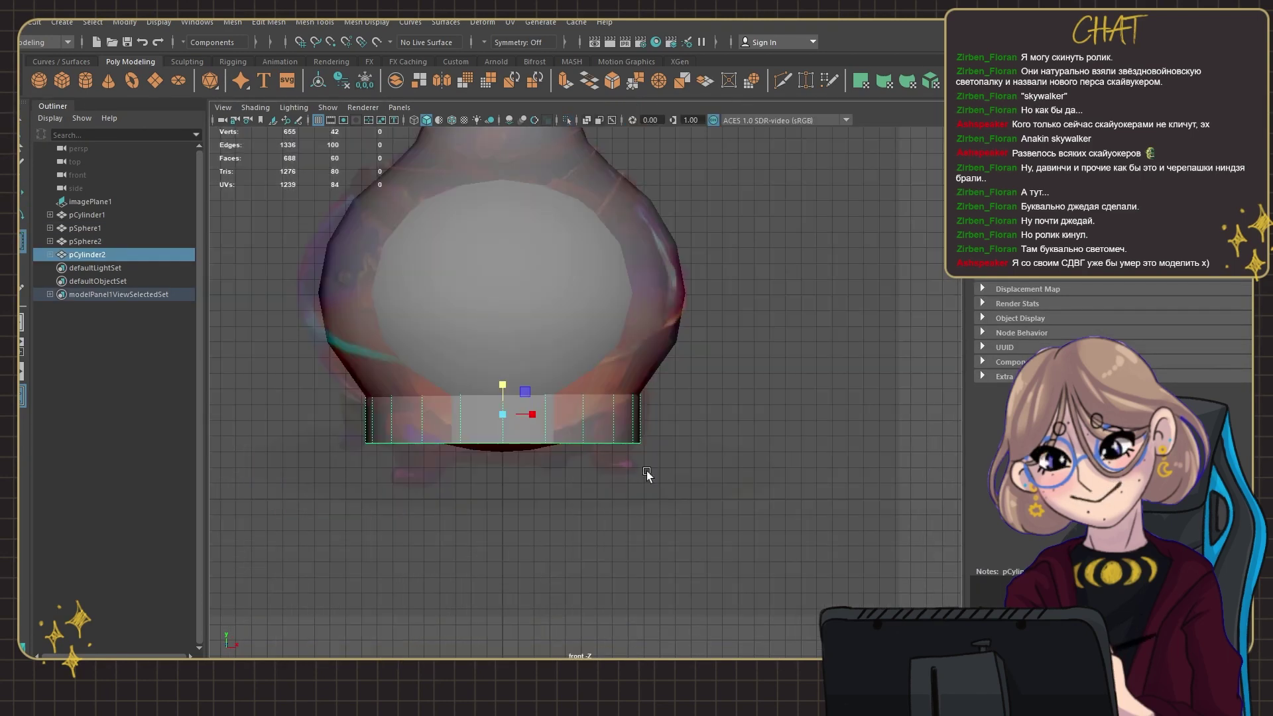
Step: Delete the base cylinder's end caps and extrude the remaining wall into a thick ring
key(space)
key(space)
key(ctrl+1)
key(Delete)
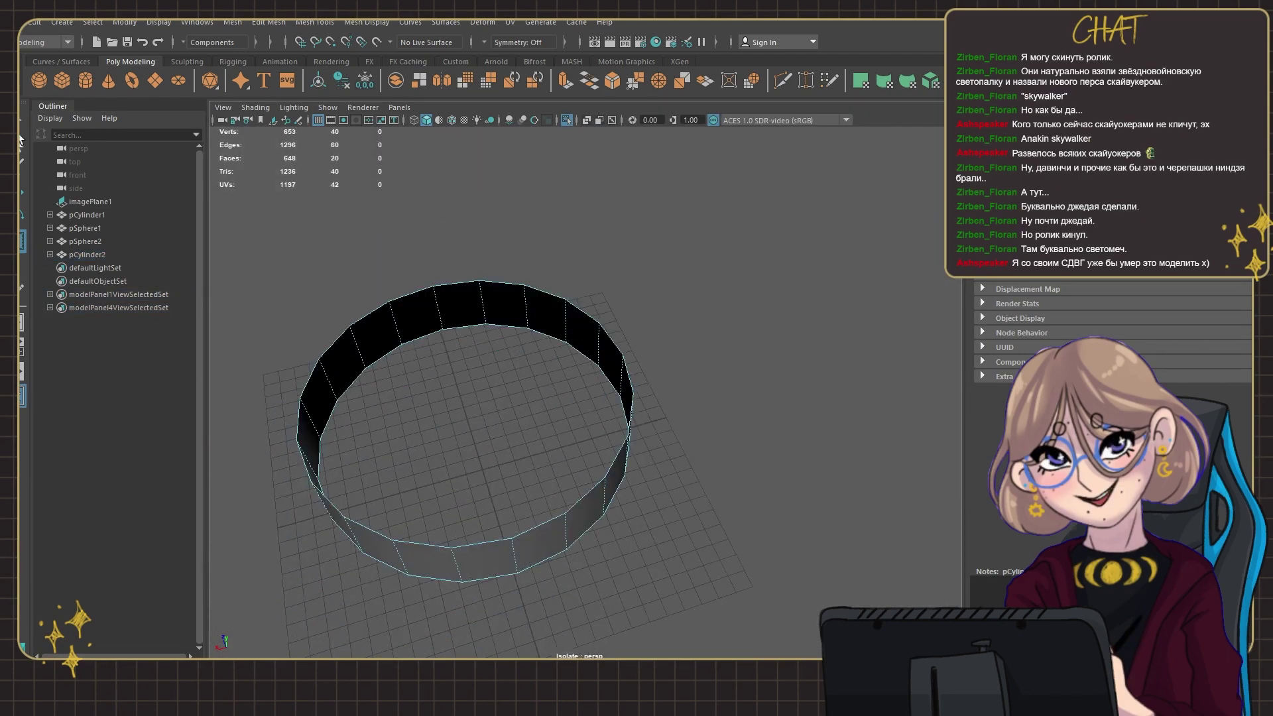
key(ctrl+e)
right_drag(334, 529, 371, 511)
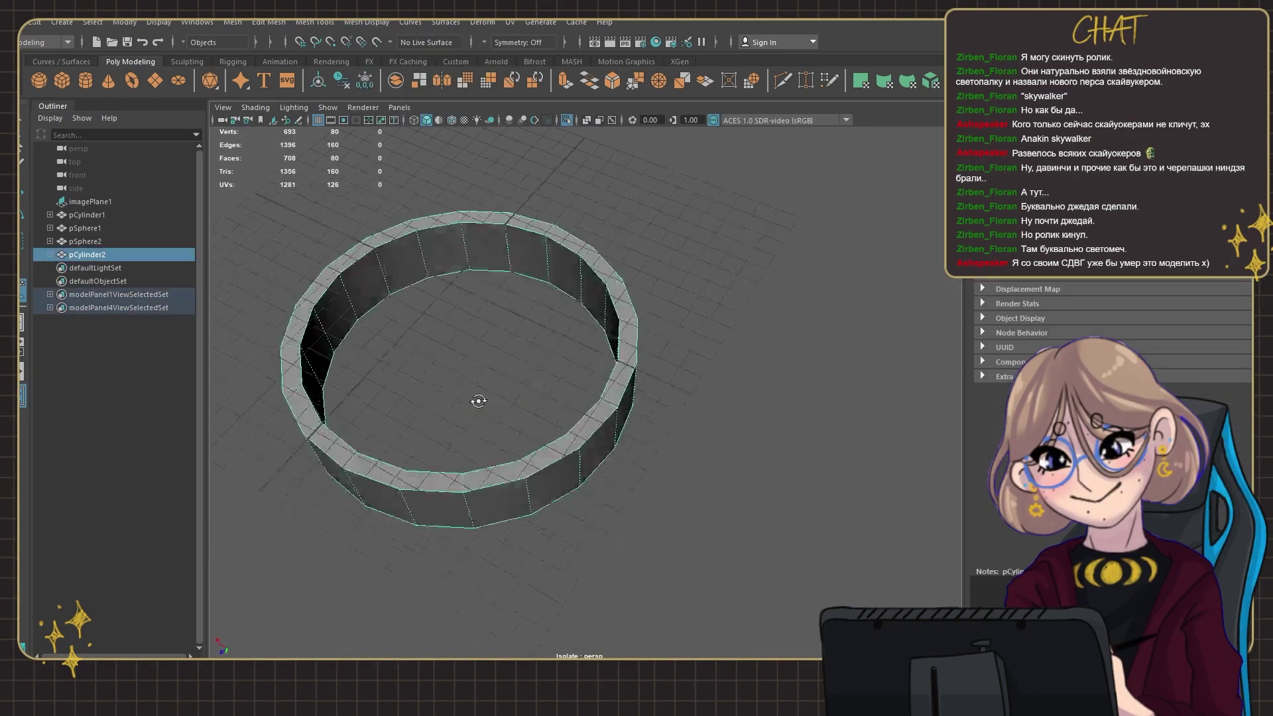
Step: Insert edge loops around the ring's upper and lower faces and adjust them against the flask
key(space)
key(space)
key(space)
double_click(623, 459)
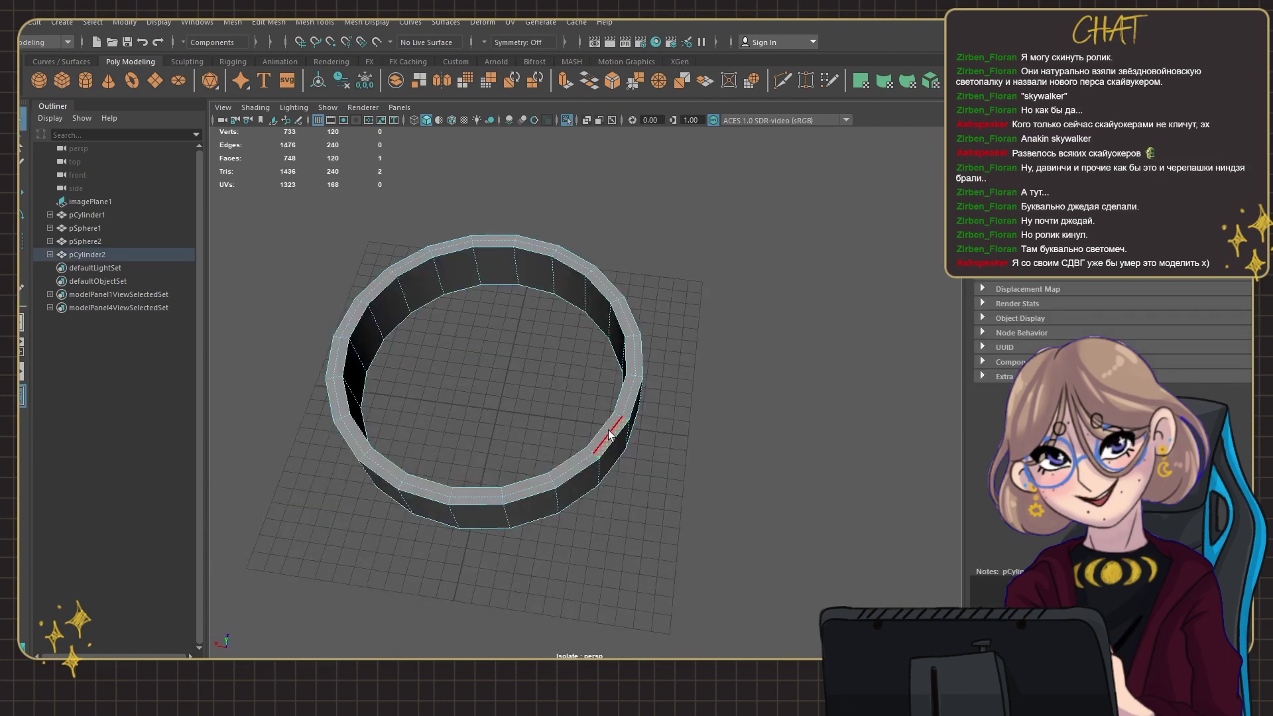
alt+drag(623, 459, 634, 427)
key(ctrl+1)
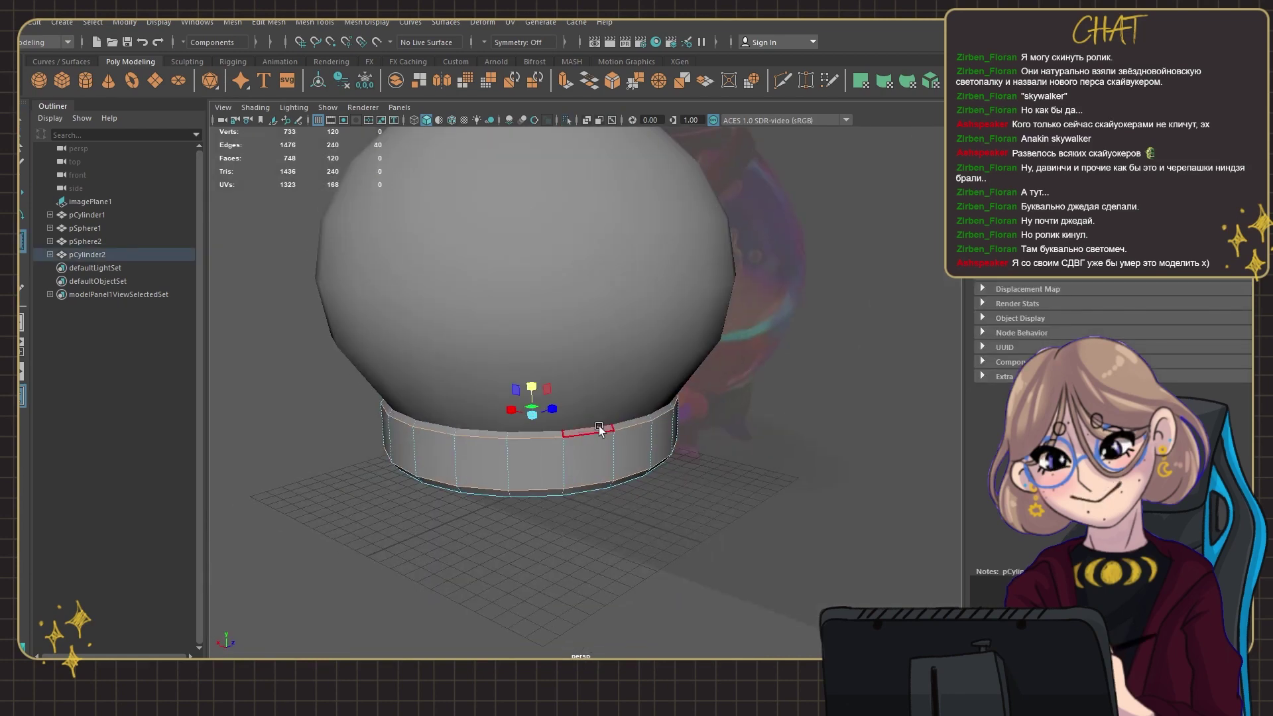
Step: Create a cube over one leg in the sketch and shape it into a faceted pentagon using Object X symmetry
key(ctrl+1)
key(space)
key(space)
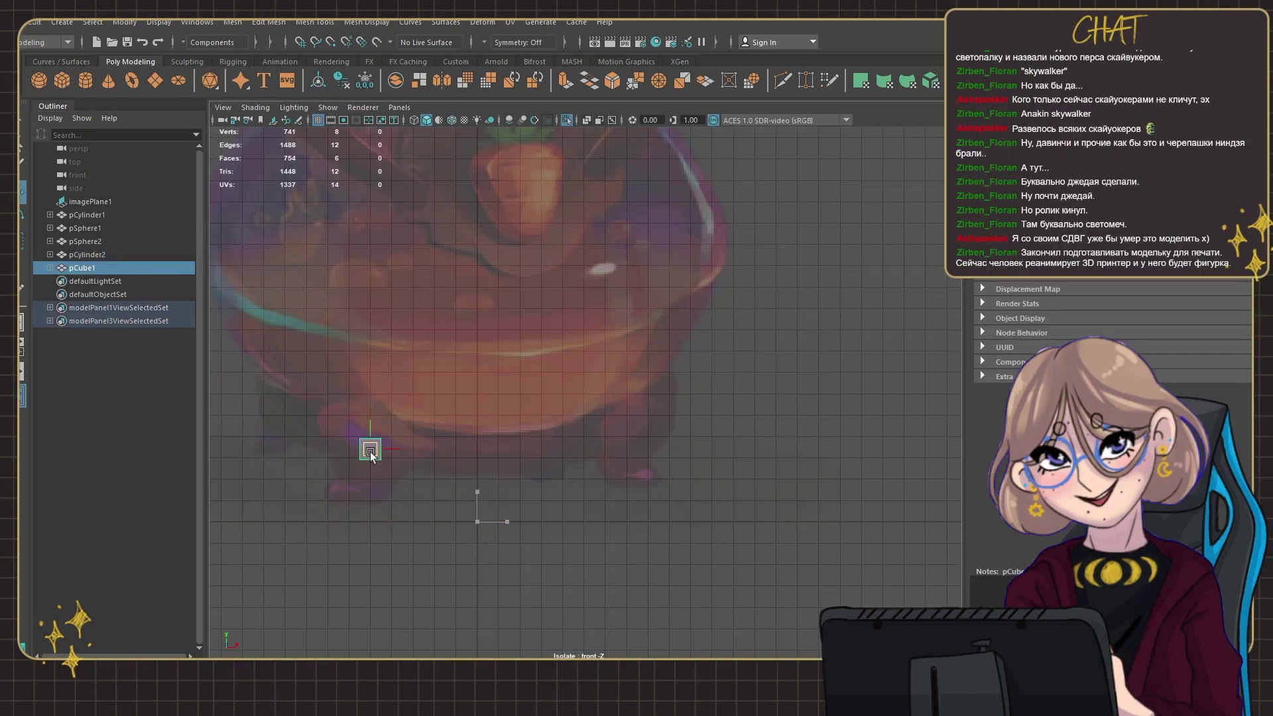
click(383, 480)
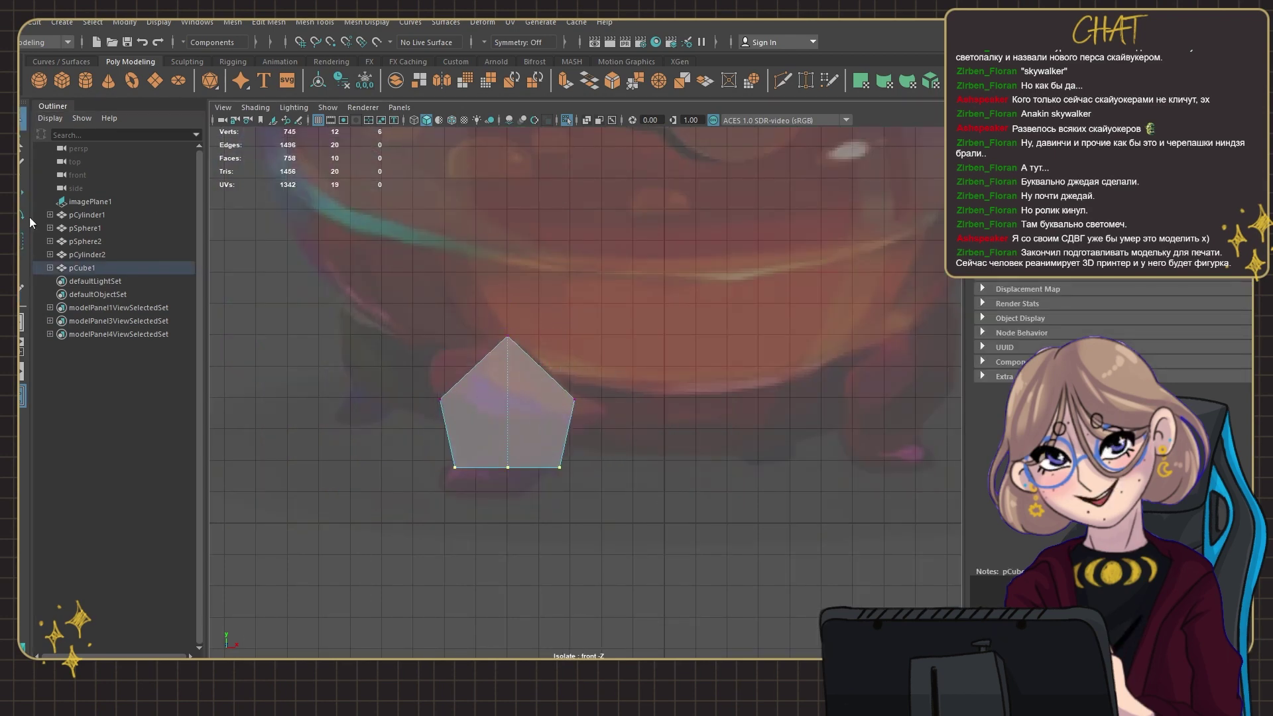
alt+drag(606, 438, 458, 545)
click(834, 84)
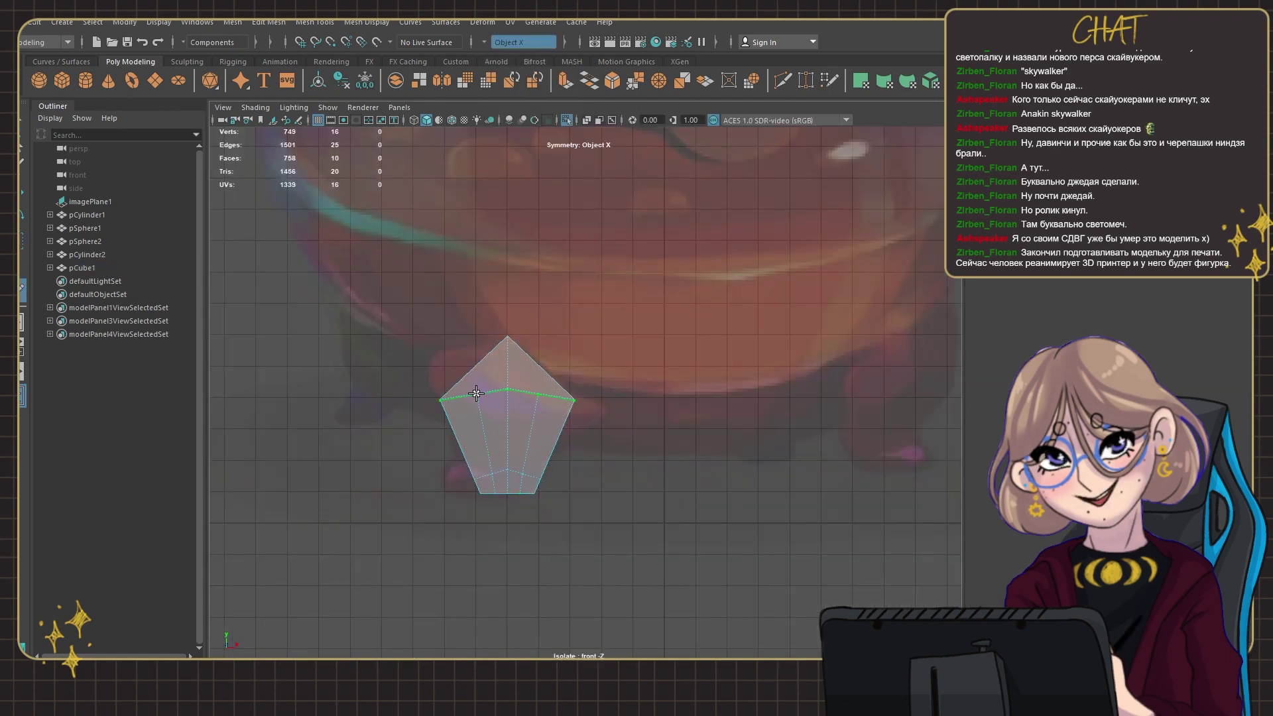
Step: Extrude the leg's faces to give it depth and extrude a foot at its lower end
key(ctrl+e)
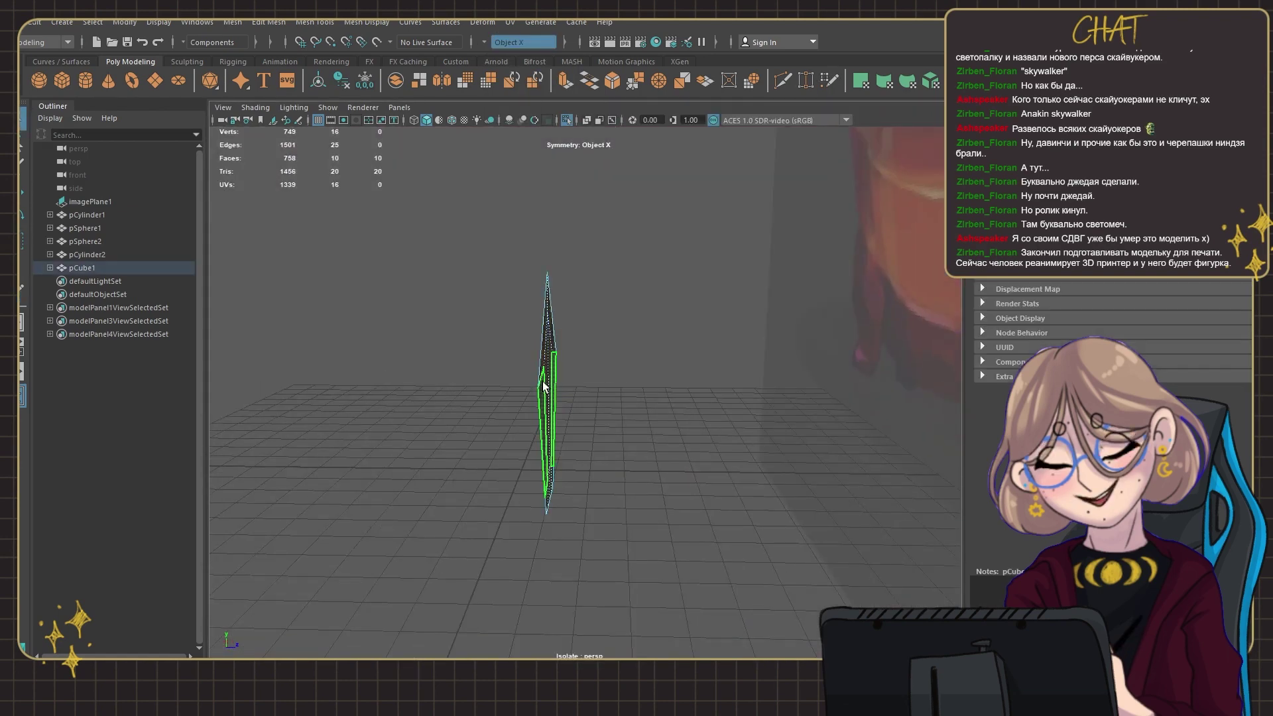
key(ctrl+1)
key(f)
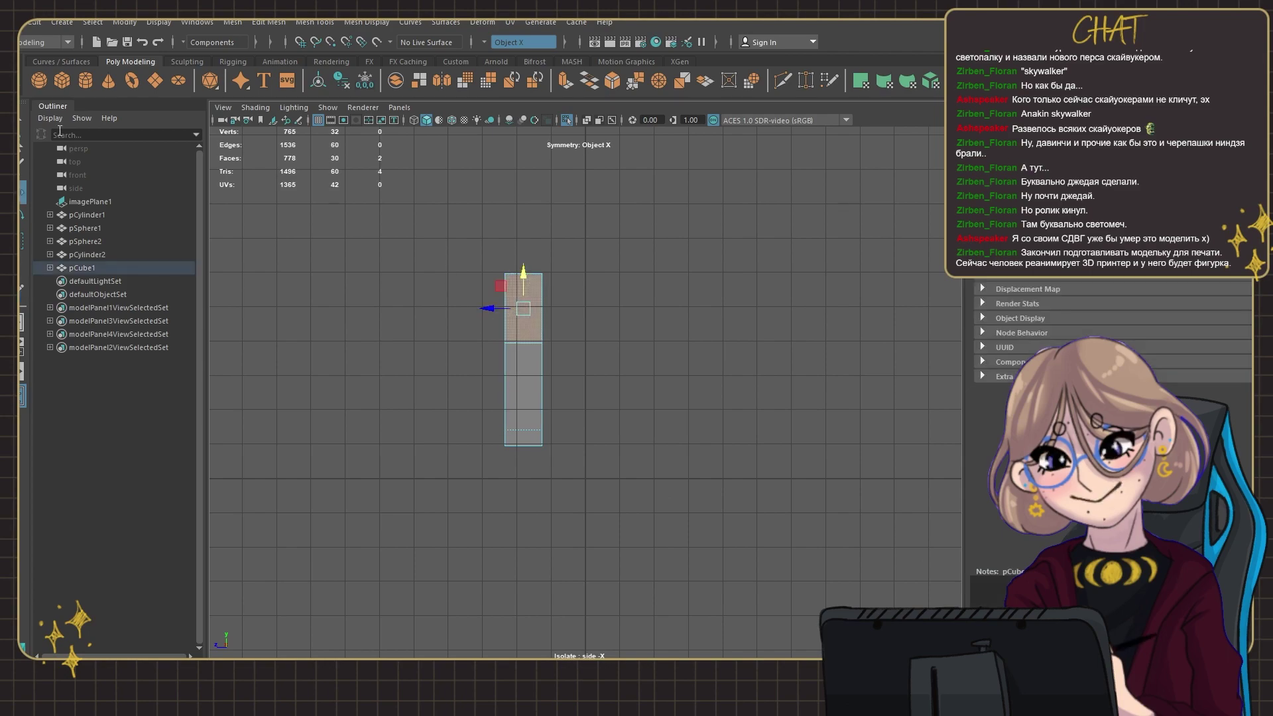
alt+drag(506, 431, 518, 459)
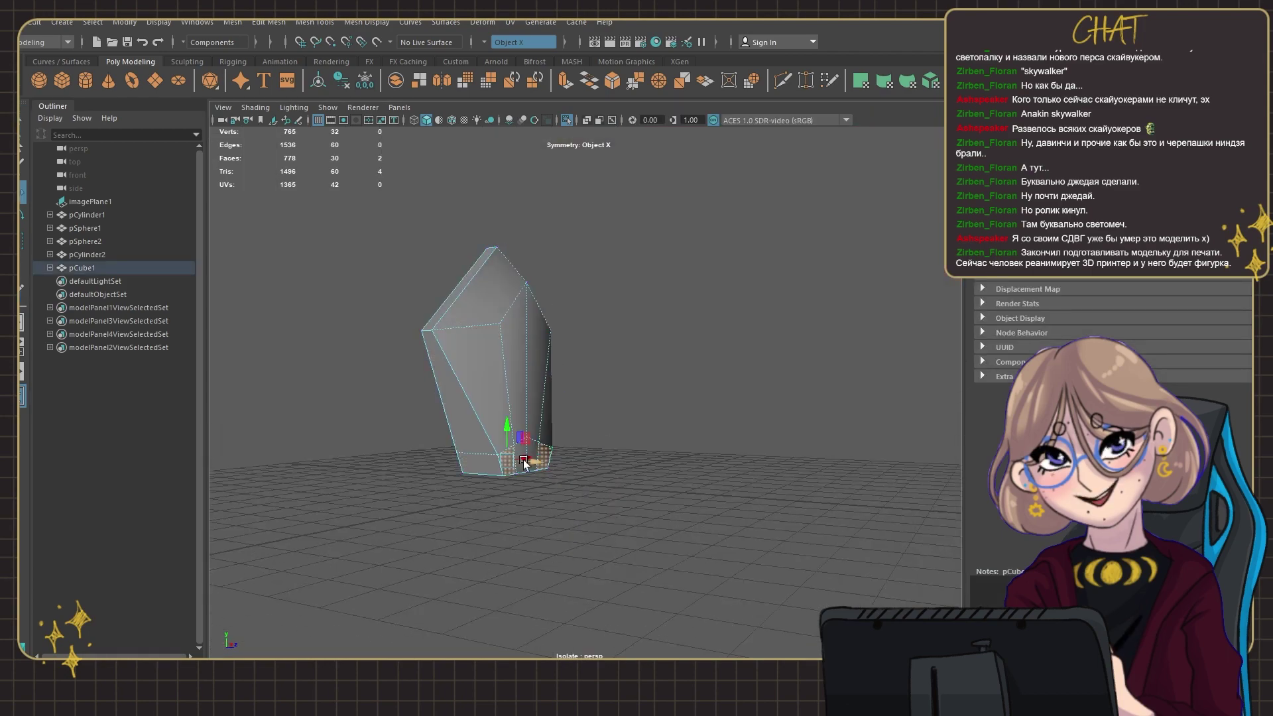
key(ctrl+e)
Step: Mirror the leg across the world X axis in the positive direction to the flask's other side
alt+drag(446, 441, 784, 441)
key(ctrl+1)
key(F8)
shift+right_drag(784, 440, 579, 504)
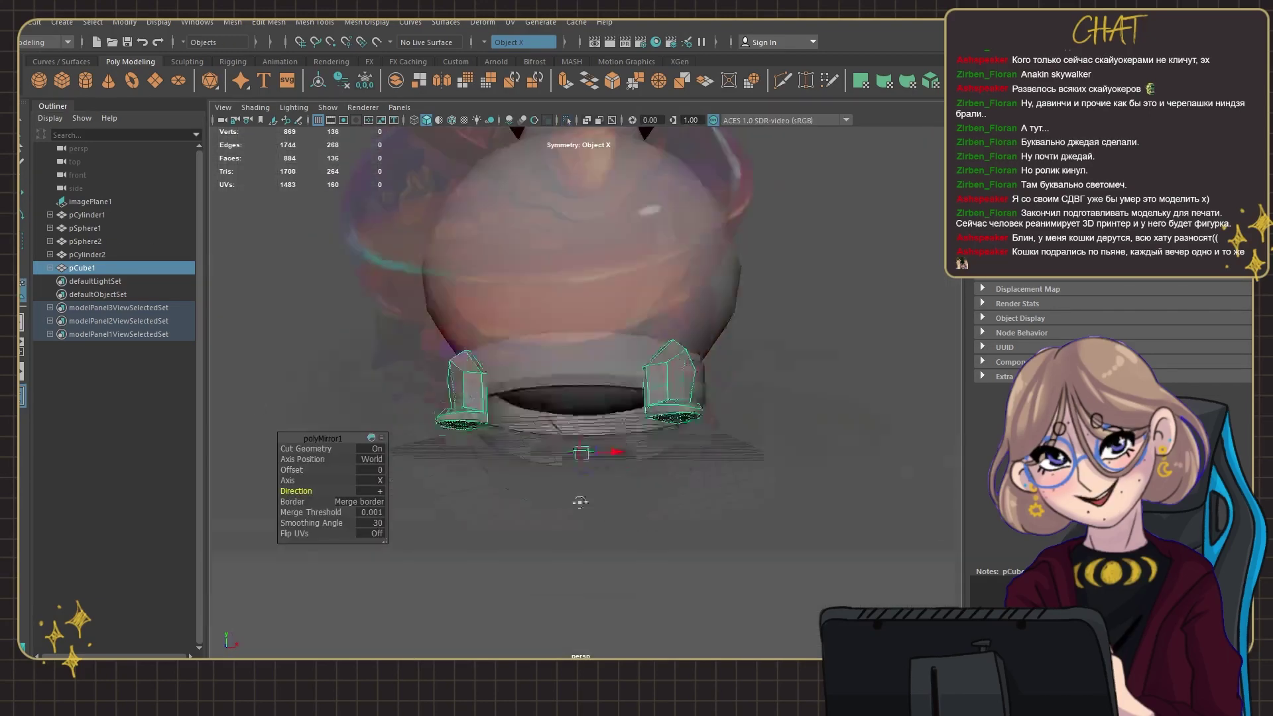
Step: Mirror the pair of legs to the back of the flask to make four legs
alt+drag(579, 503, 383, 495)
click(384, 494)
alt+drag(623, 446, 532, 348)
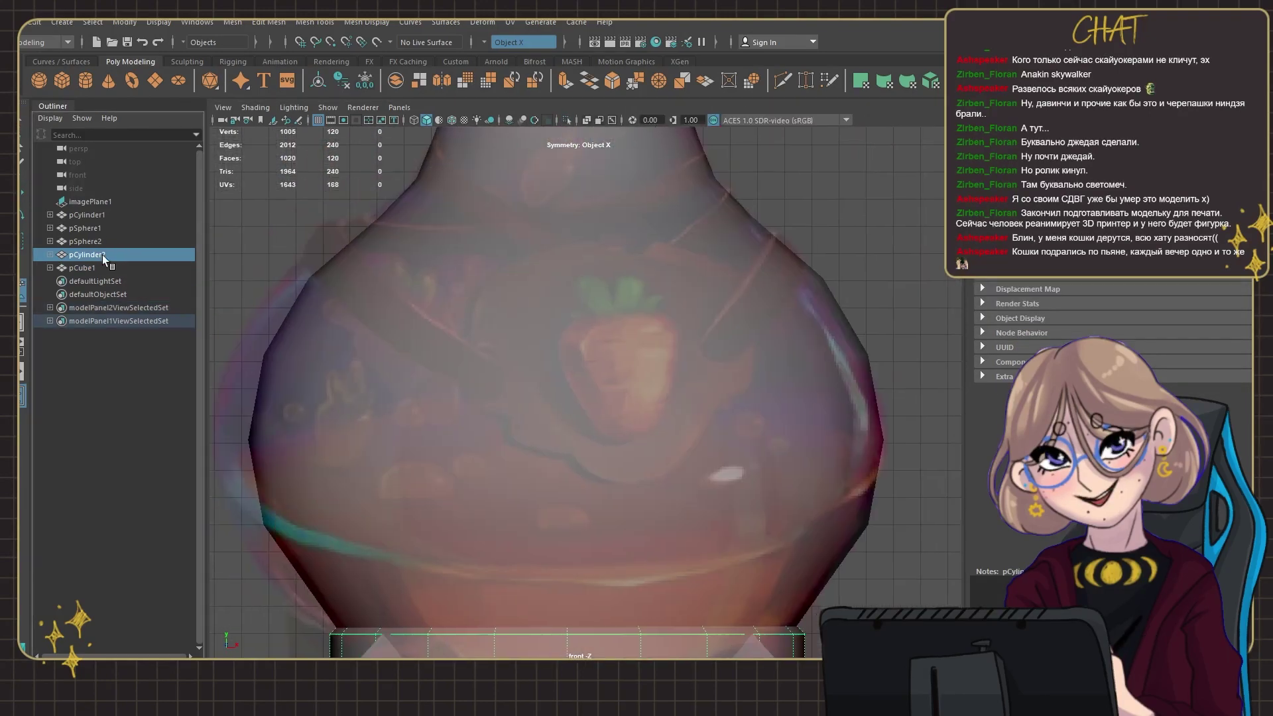
Step: With pSphere1 live and the reference image shifted to centre the carrot patch, Quad Draw the patch using Object X symmetry
right_drag(577, 247, 576, 248)
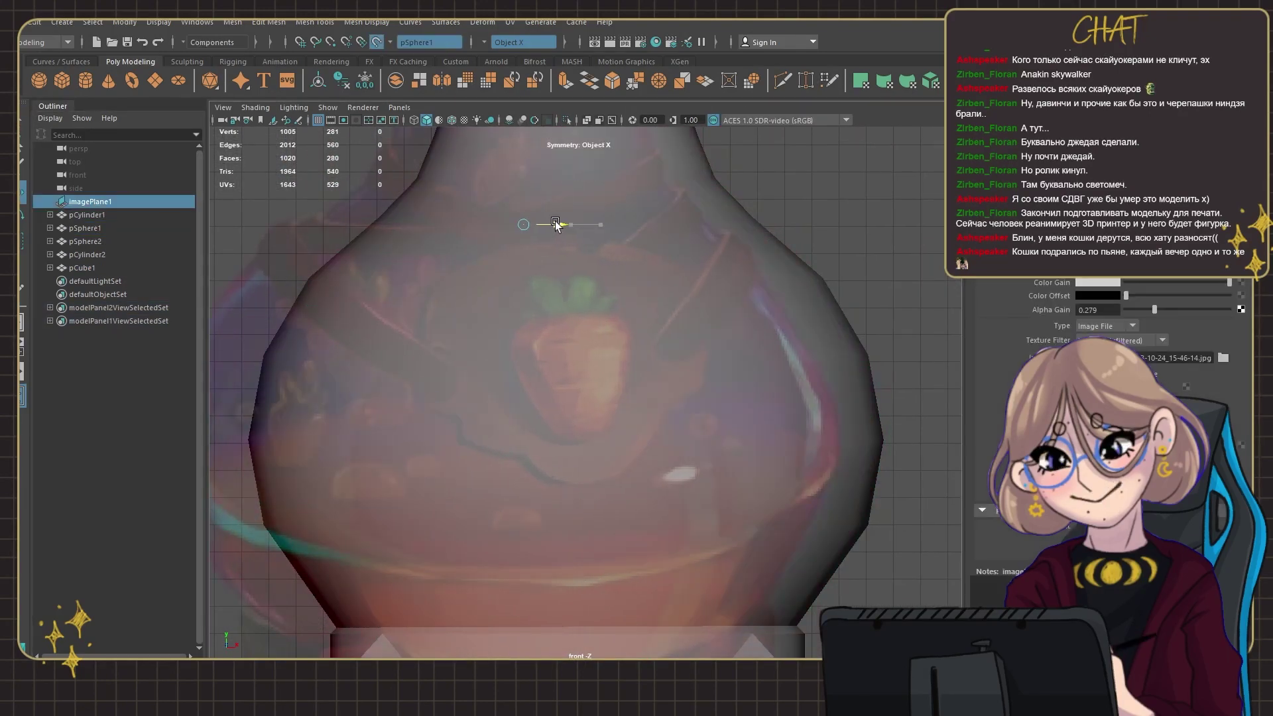
click(88, 215)
click(538, 488)
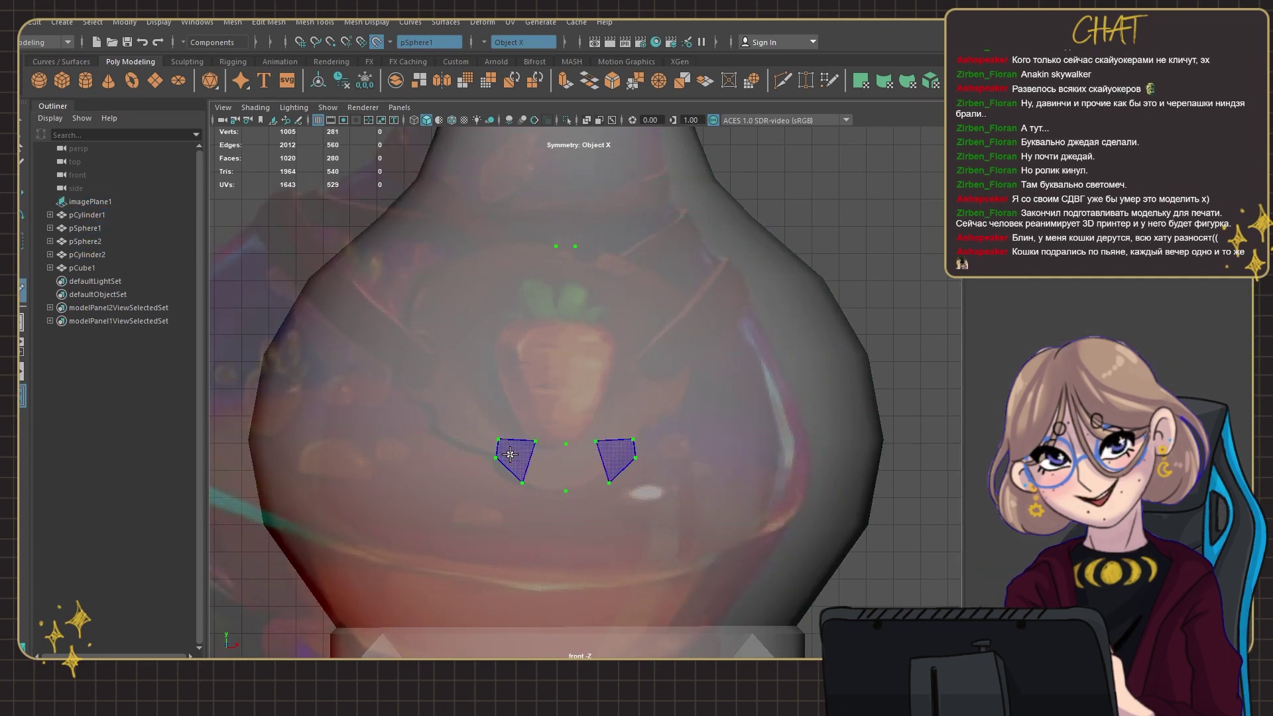
shift+drag(576, 384, 582, 396)
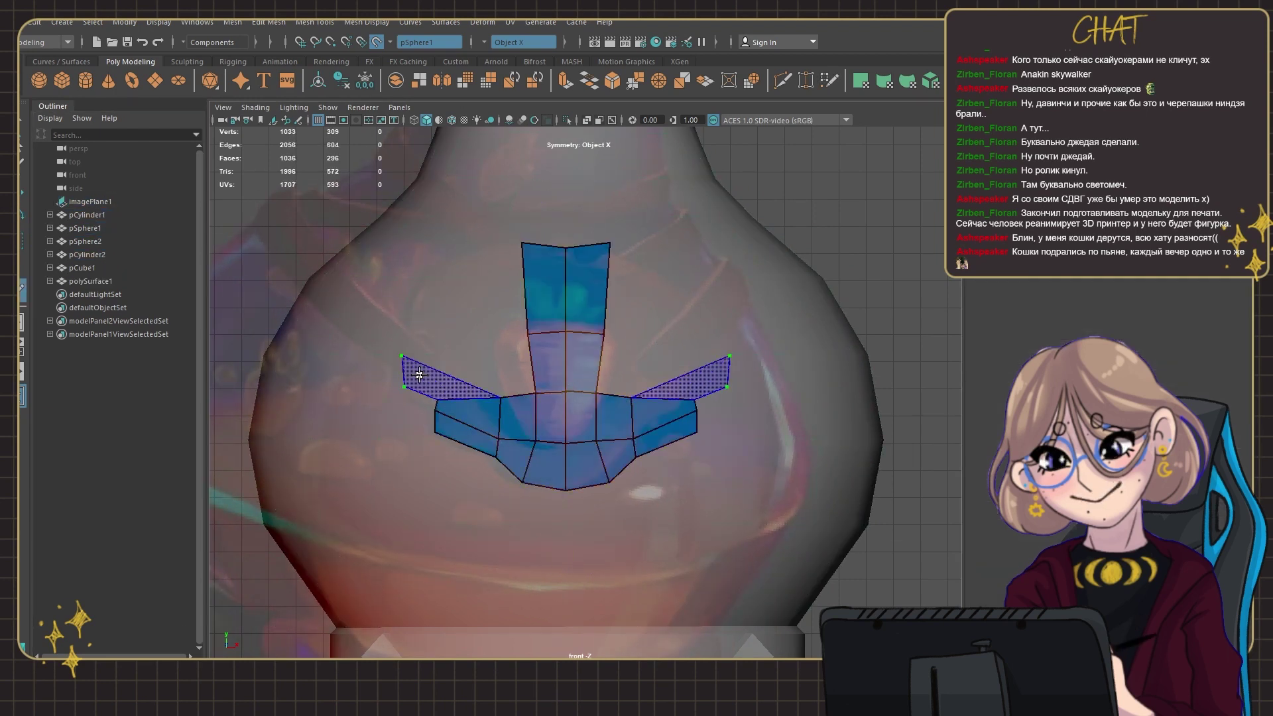
drag(529, 289, 466, 338)
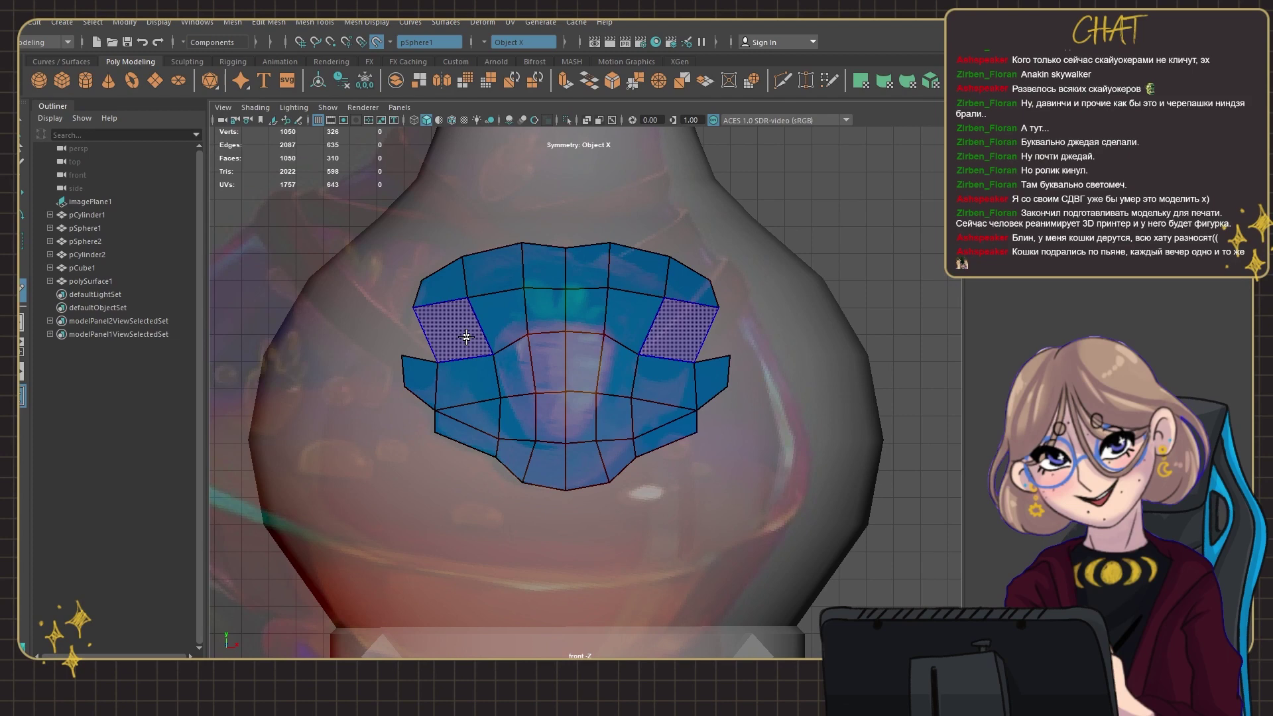
shift+click(490, 285)
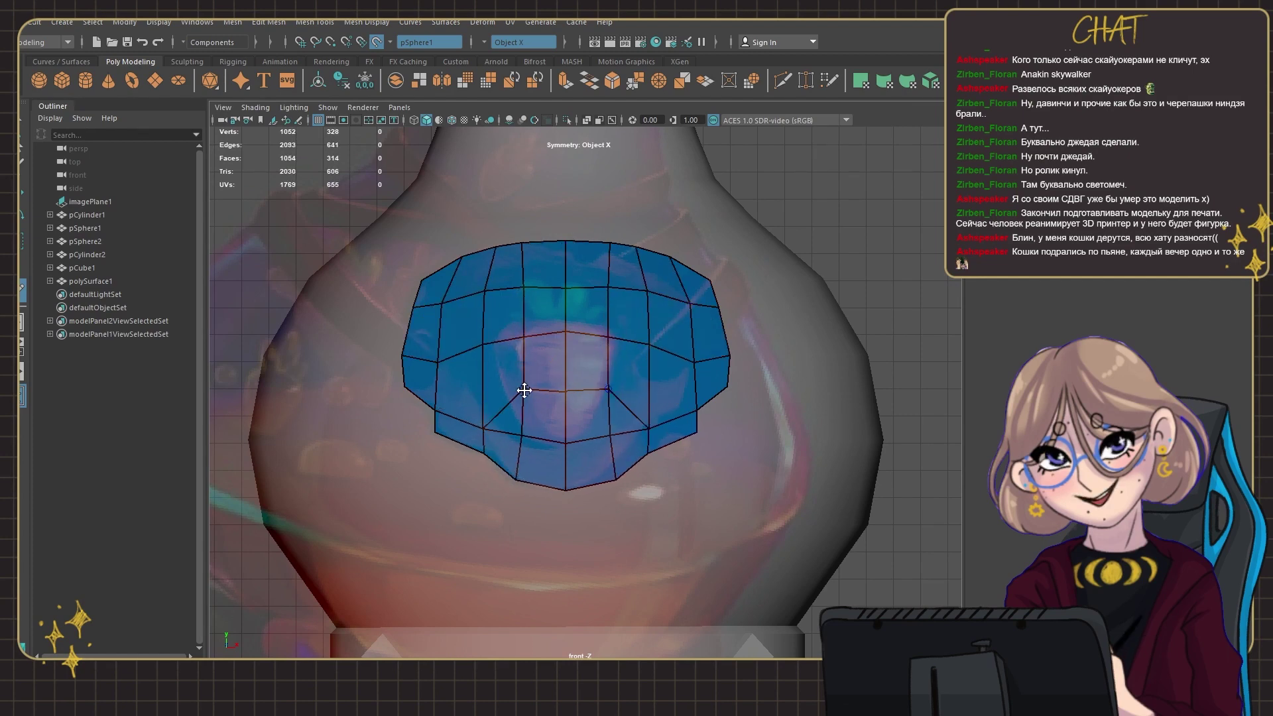
Step: Turn symmetry off, remove surplus edges and reshape the patch's lower outline asymmetrically to follow the sketch
scroll(542, 376, down, 4)
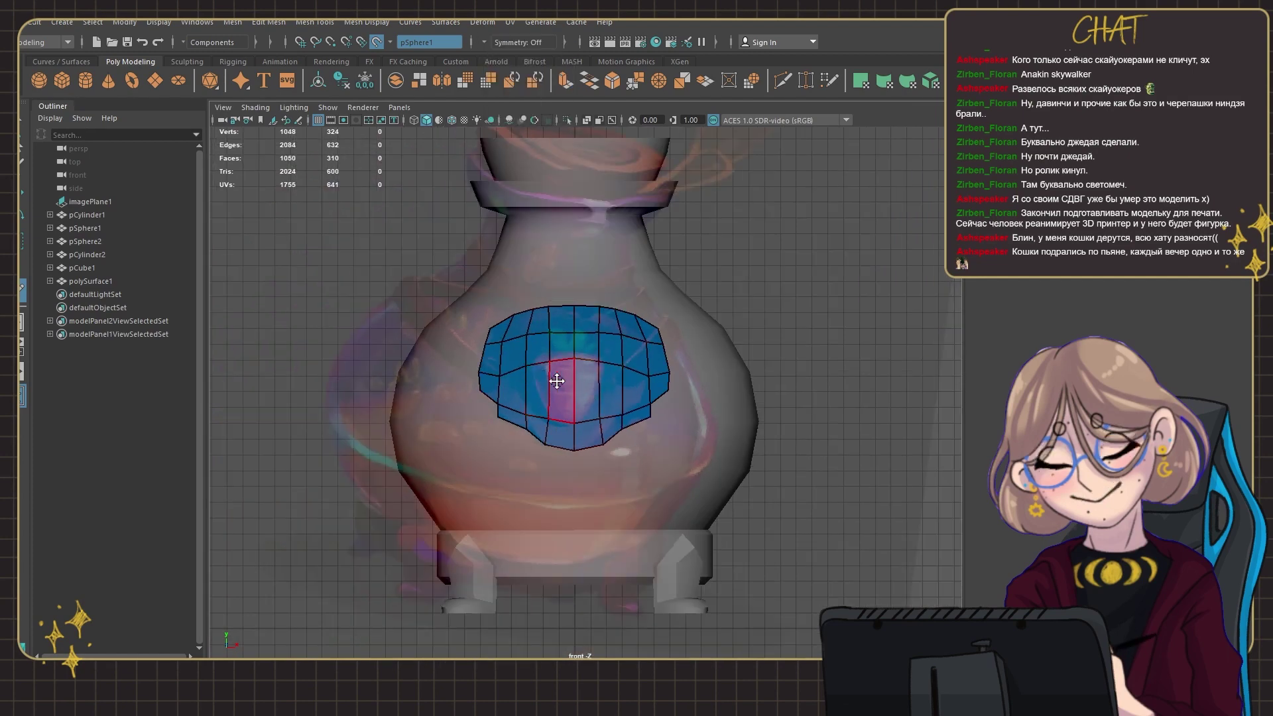
scroll(787, 360, up, 4)
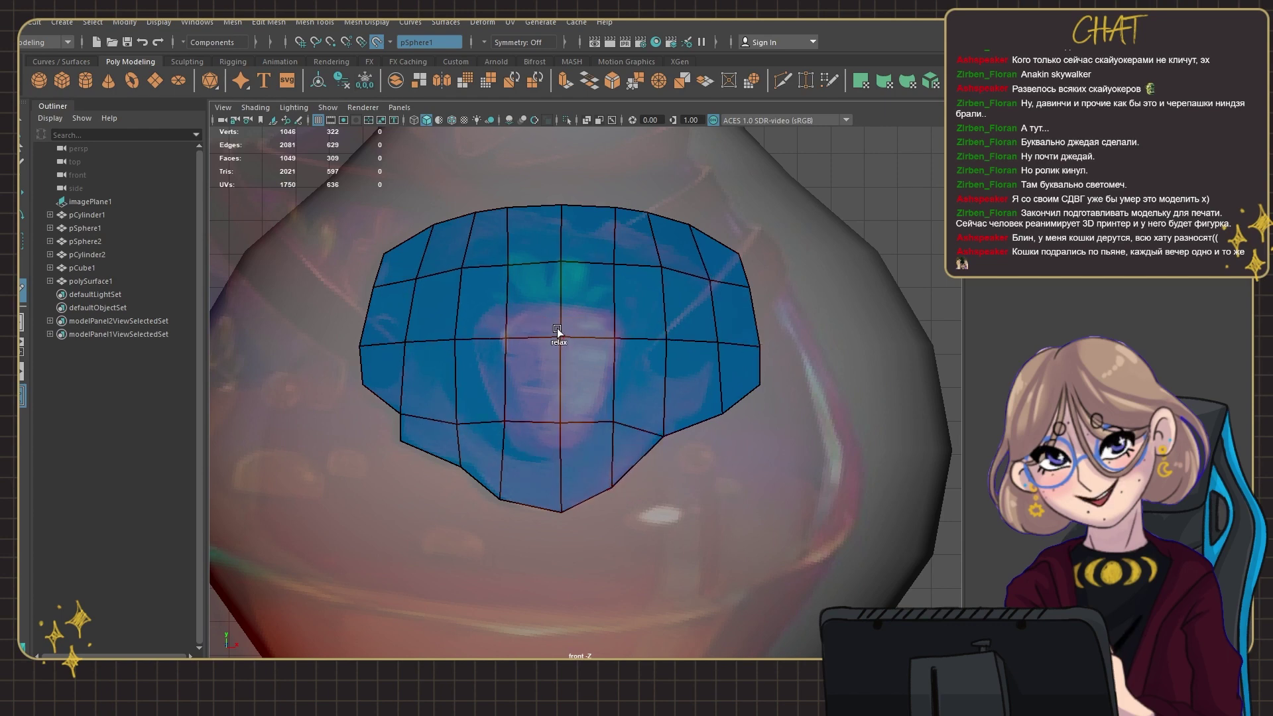
scroll(557, 328, down, 4)
scroll(746, 374, up, 4)
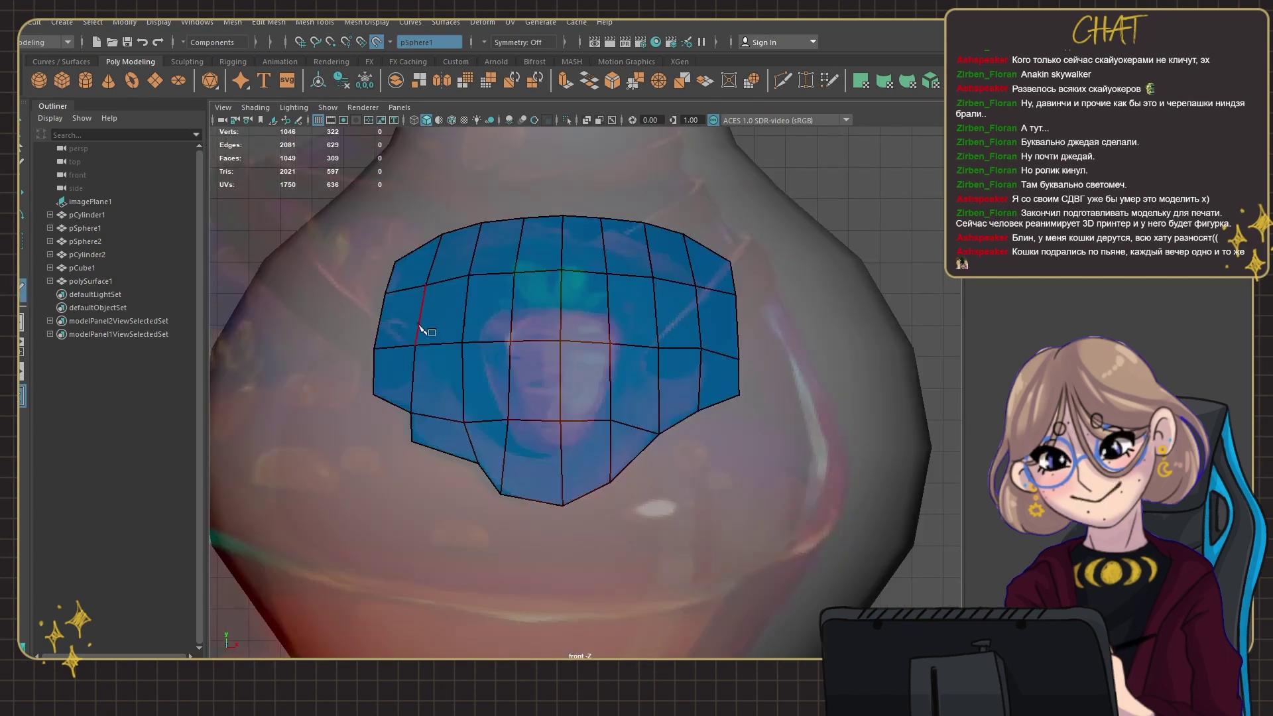
Step: Form a rounded lacing hole in the patch's left end by adding edges and removing the enclosed faces
click(388, 351)
scroll(527, 338, up, 3)
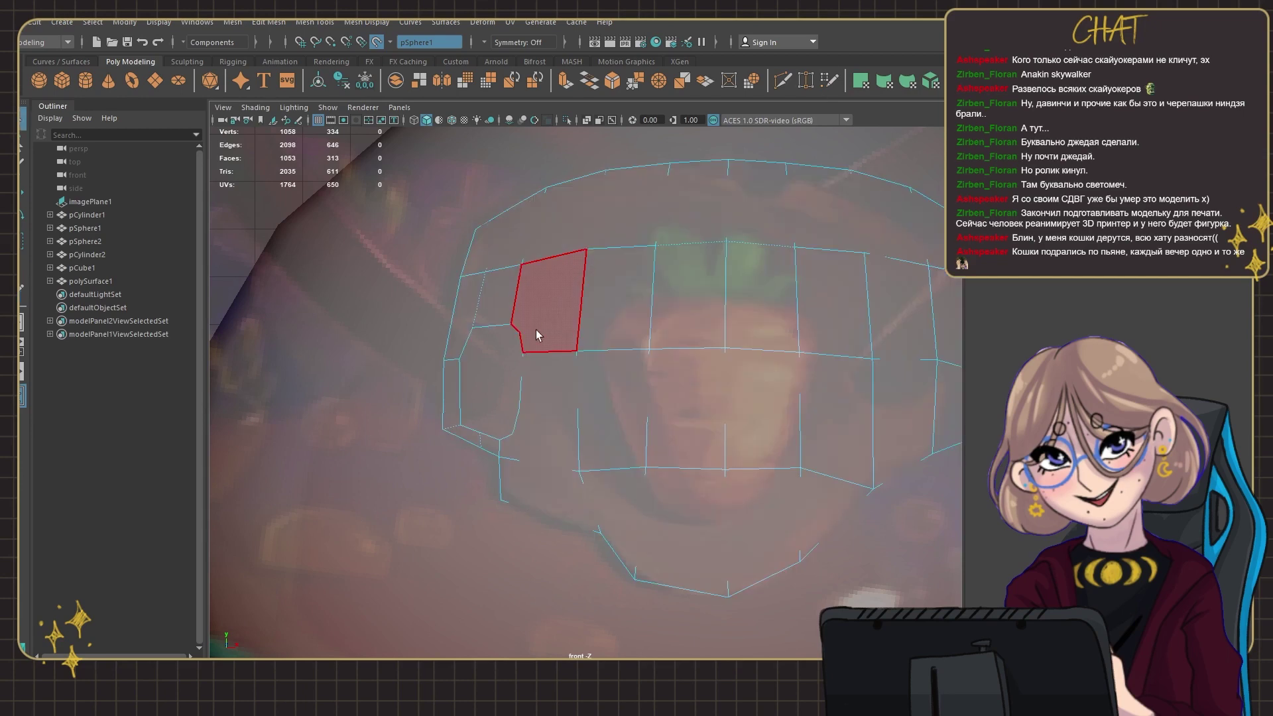
click(536, 329)
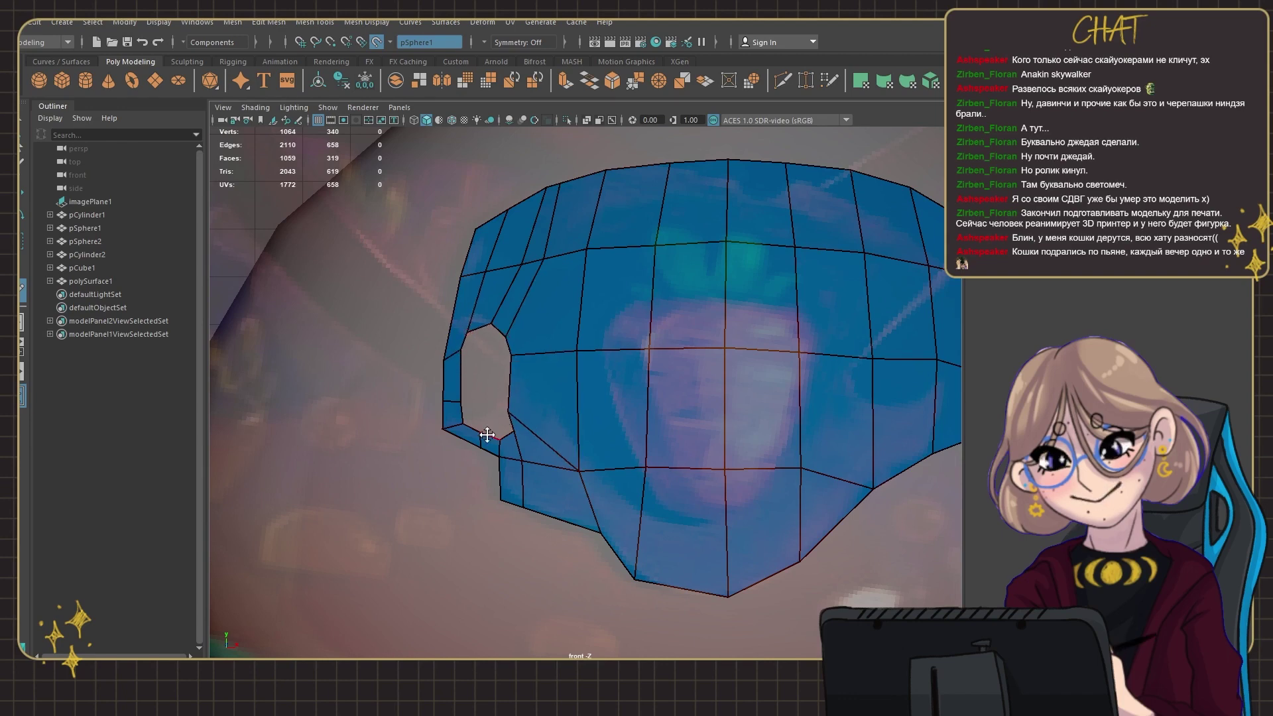
Step: Form a matching rounded hole in the patch's right end and connect its corners to the surrounding mesh with edges
alt+middle_drag(653, 378, 568, 334)
ctrl+click(511, 429)
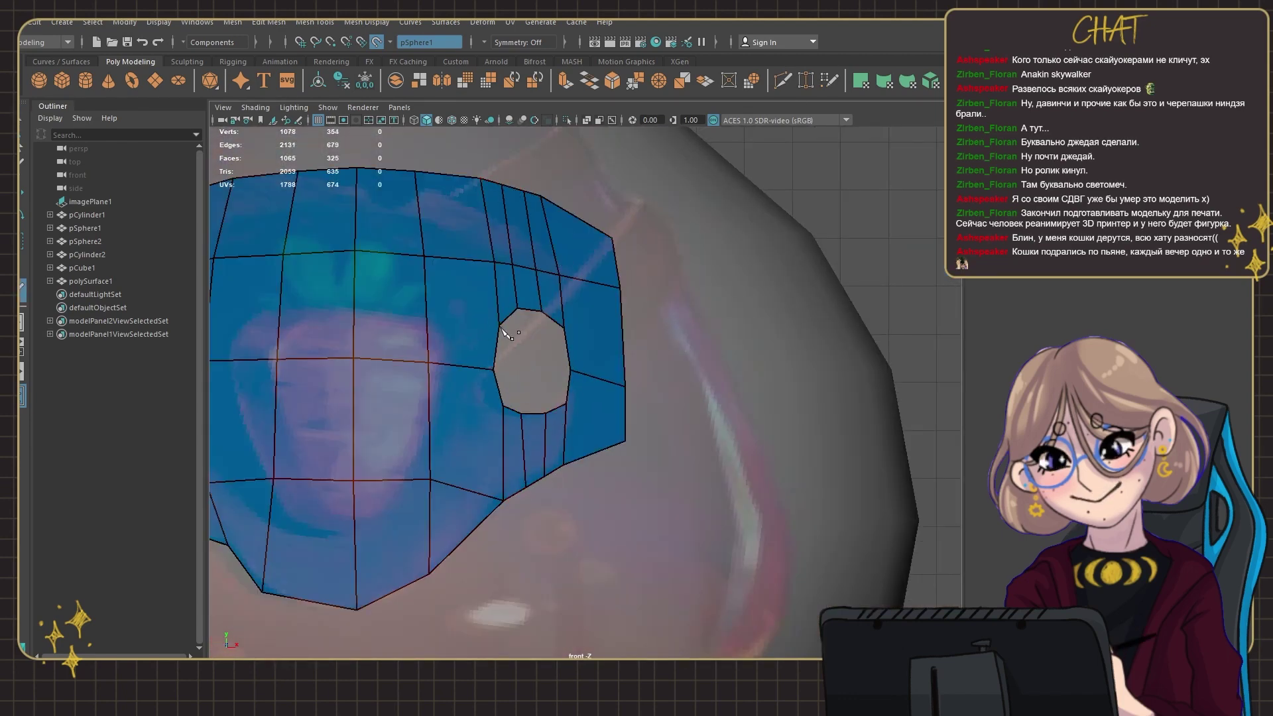
click(356, 460)
scroll(356, 460, down, 5)
scroll(495, 296, up, 5)
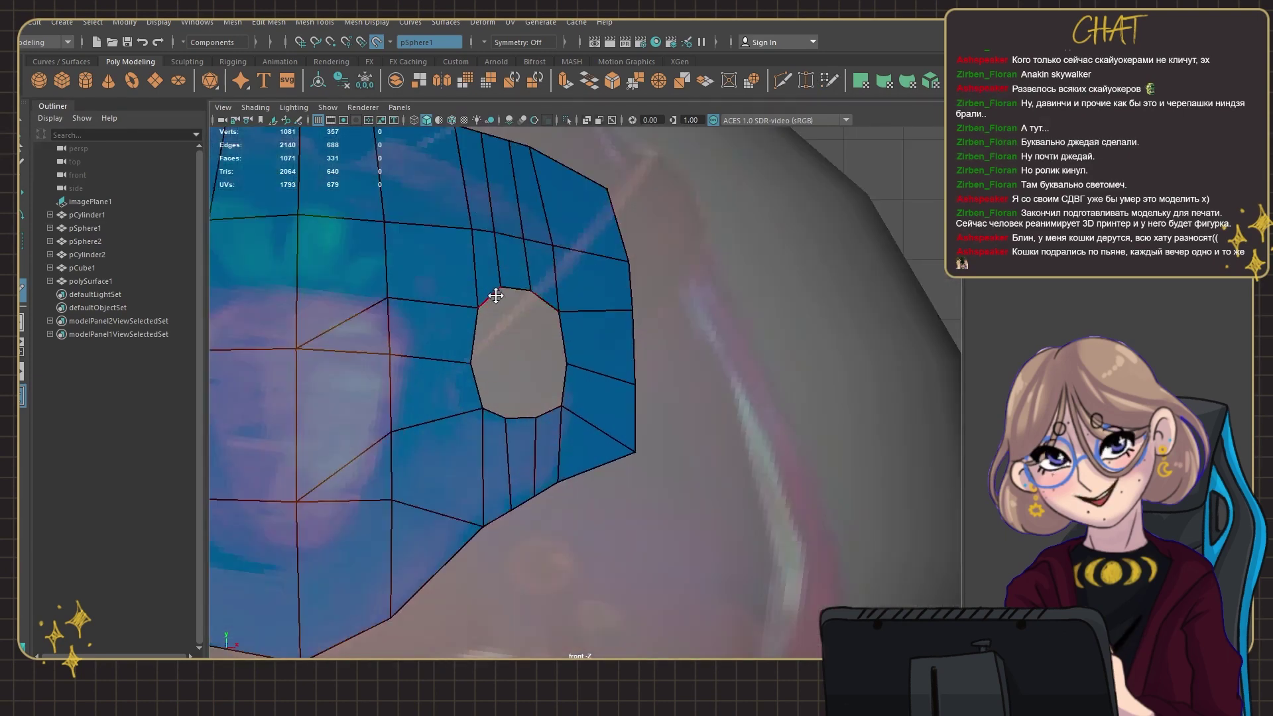
Step: Try to extrude all the patch's faces to give it thickness, checking it from the side and in perspective
scroll(565, 351, down, 2)
scroll(599, 340, down, 5)
key(F8)
alt+drag(591, 401, 681, 164)
key(ctrl+e)
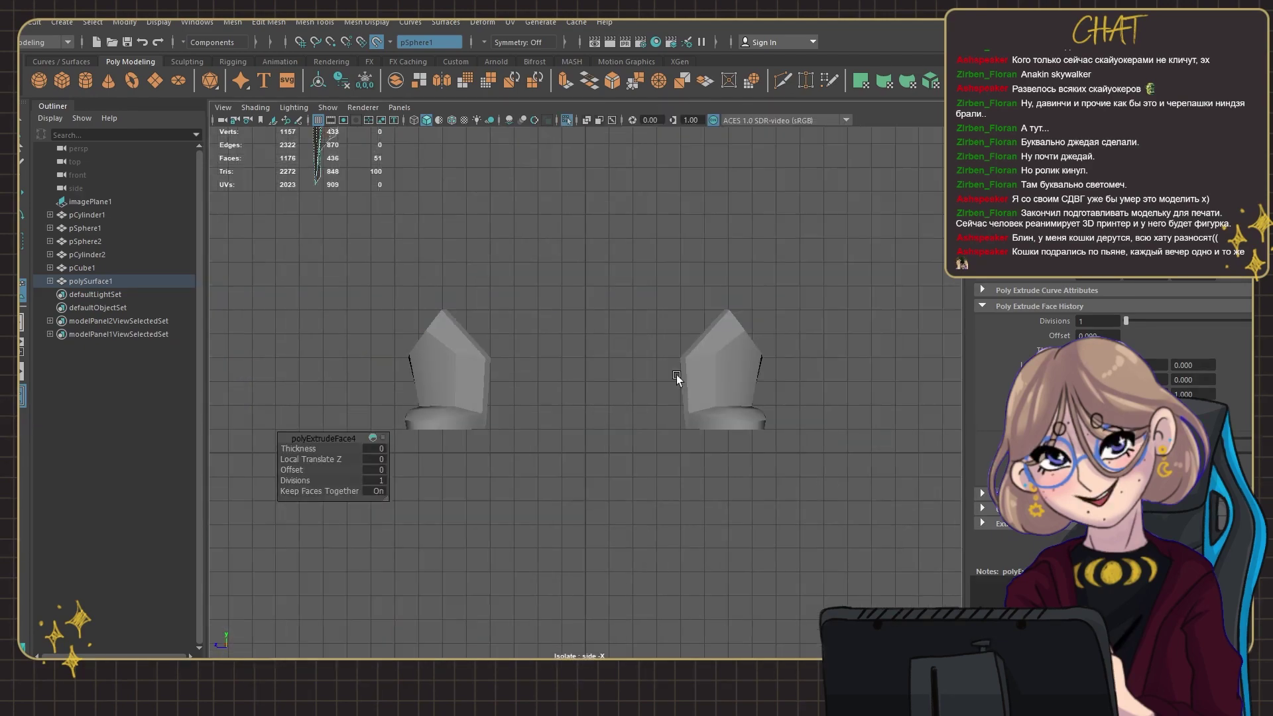
key(space)
key(space)
scroll(846, 388, up, 3)
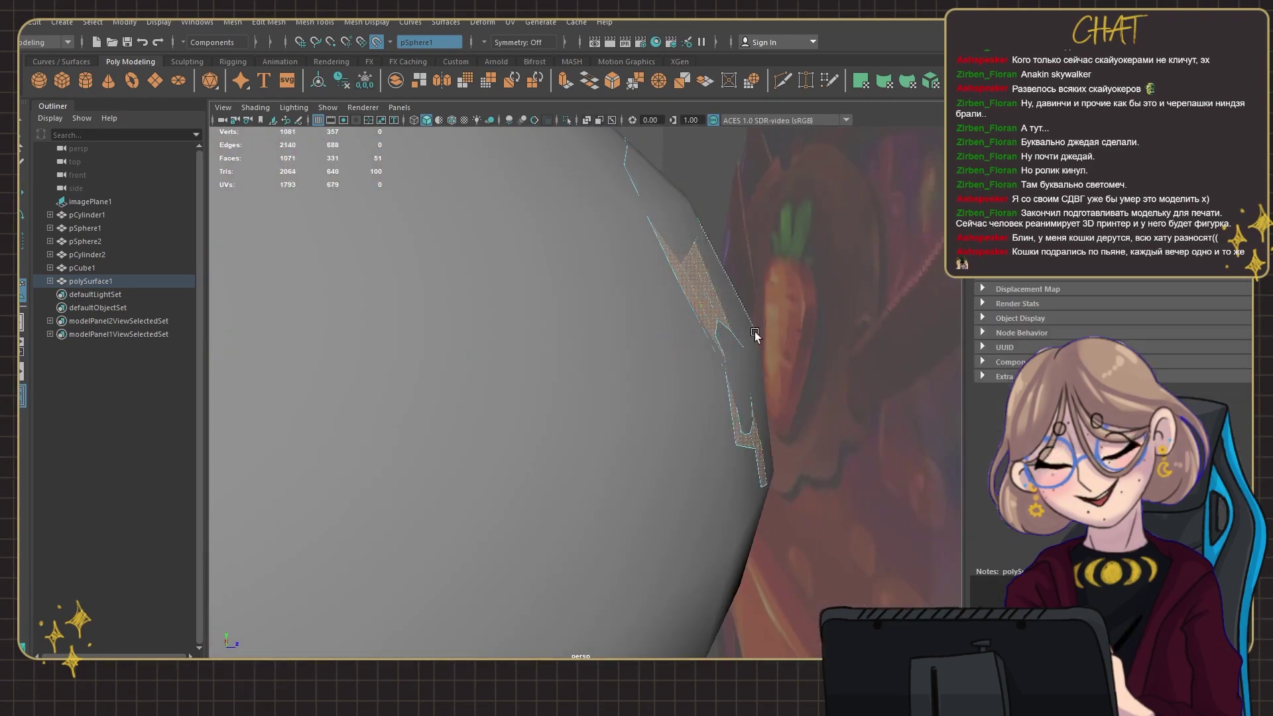
alt+drag(788, 350, 597, 398)
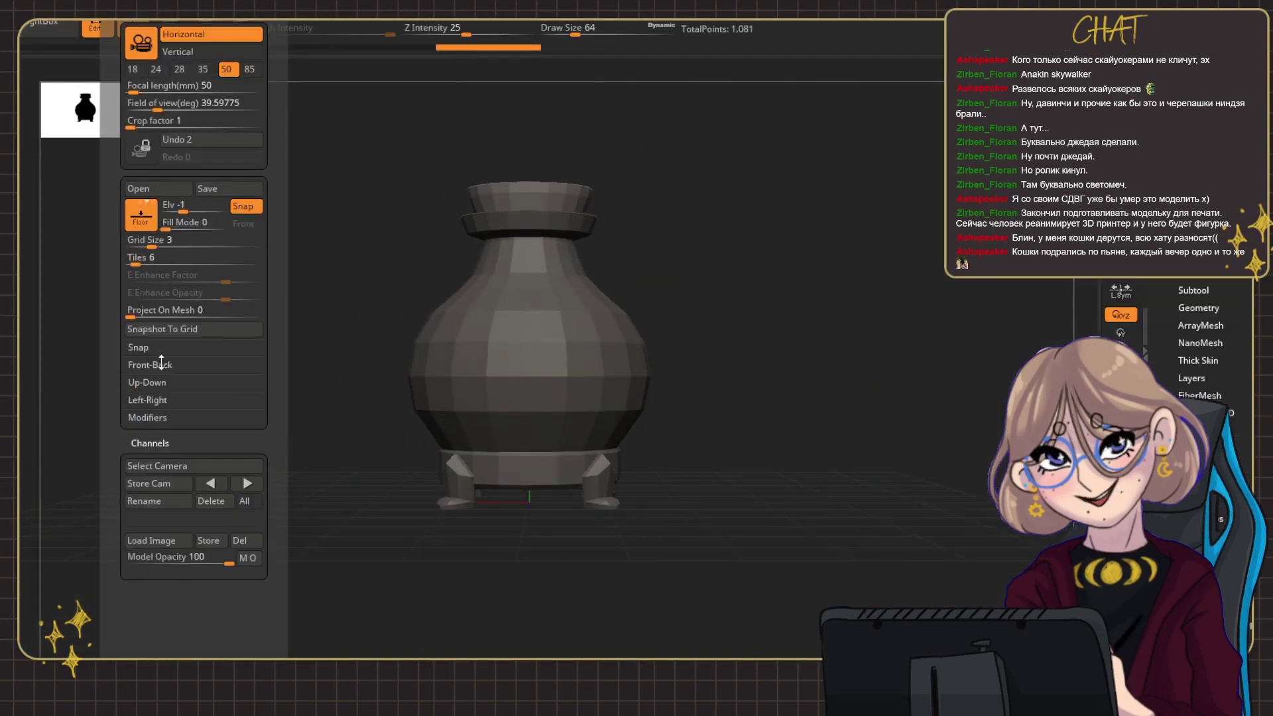
Step: Switch to ZBrush, show the sketch as the front-back grid reference, align the flask model with it and hide the floor
click(162, 364)
click(176, 418)
key(w)
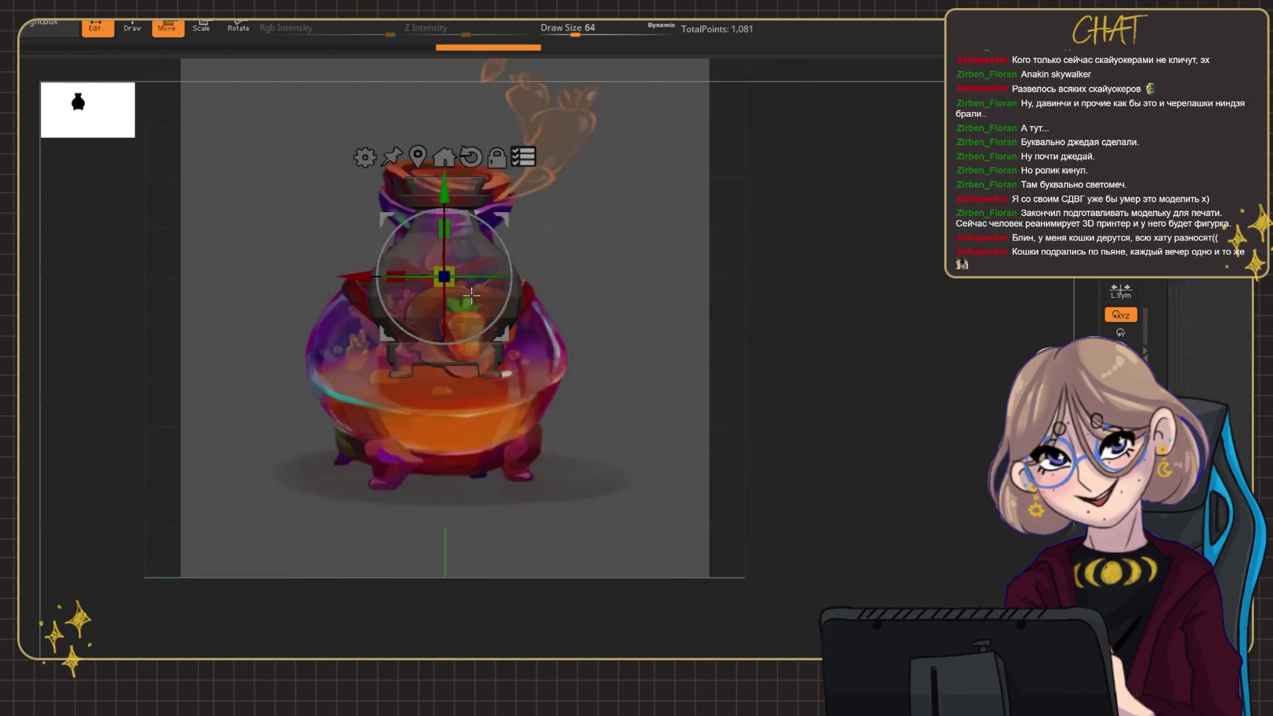
key(shift+p)
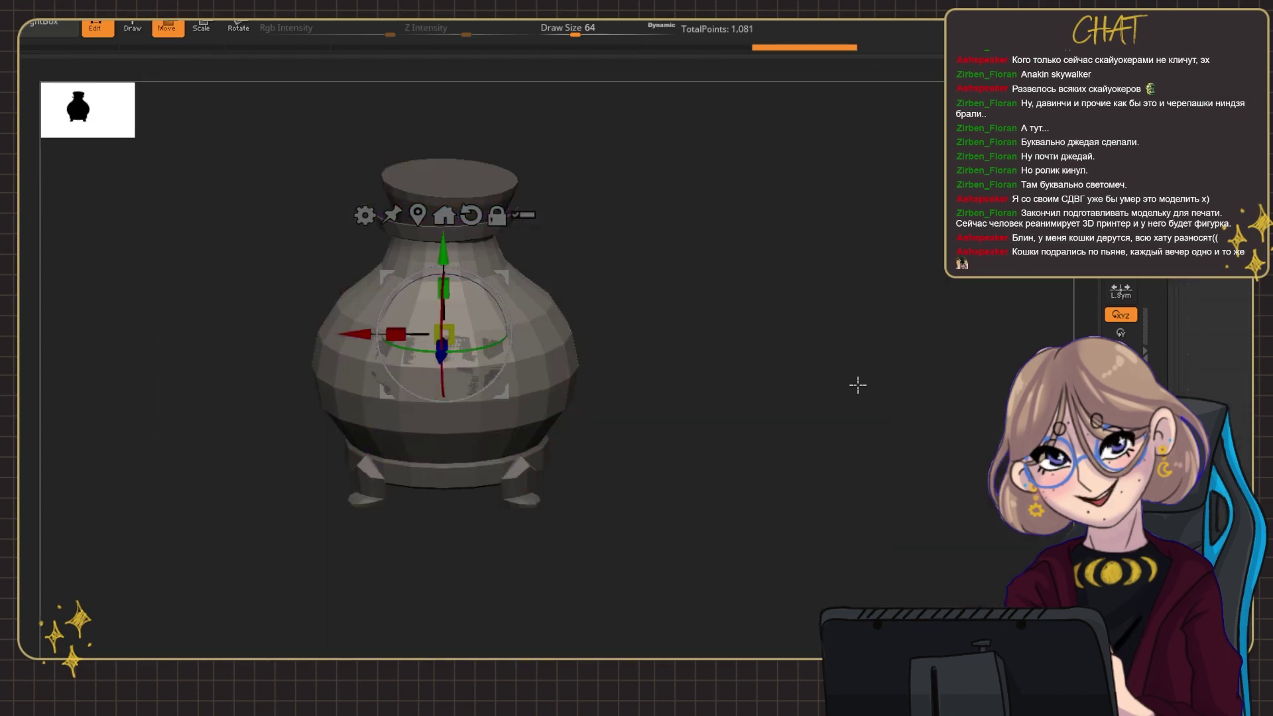
Step: Show the flask's polygroup wireframe, isolate the flask body and smooth it by subdivision
key(shift+f)
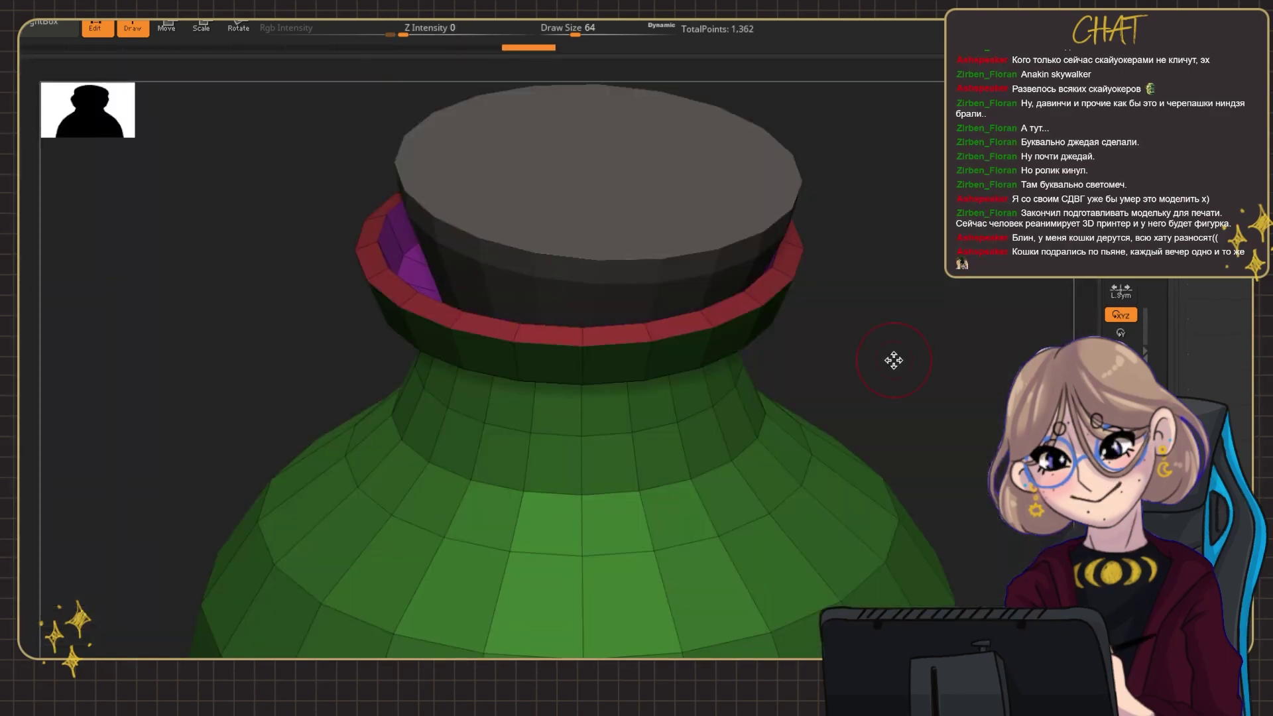
mouse_move(894, 360)
mouse_down()
mouse_move(790, 295)
mouse_move(903, 330)
mouse_move(887, 244)
mouse_move(922, 328)
mouse_move(682, 227)
mouse_move(915, 463)
mouse_move(862, 398)
mouse_up()
key(w)
key(q)
key(d)
key(f)
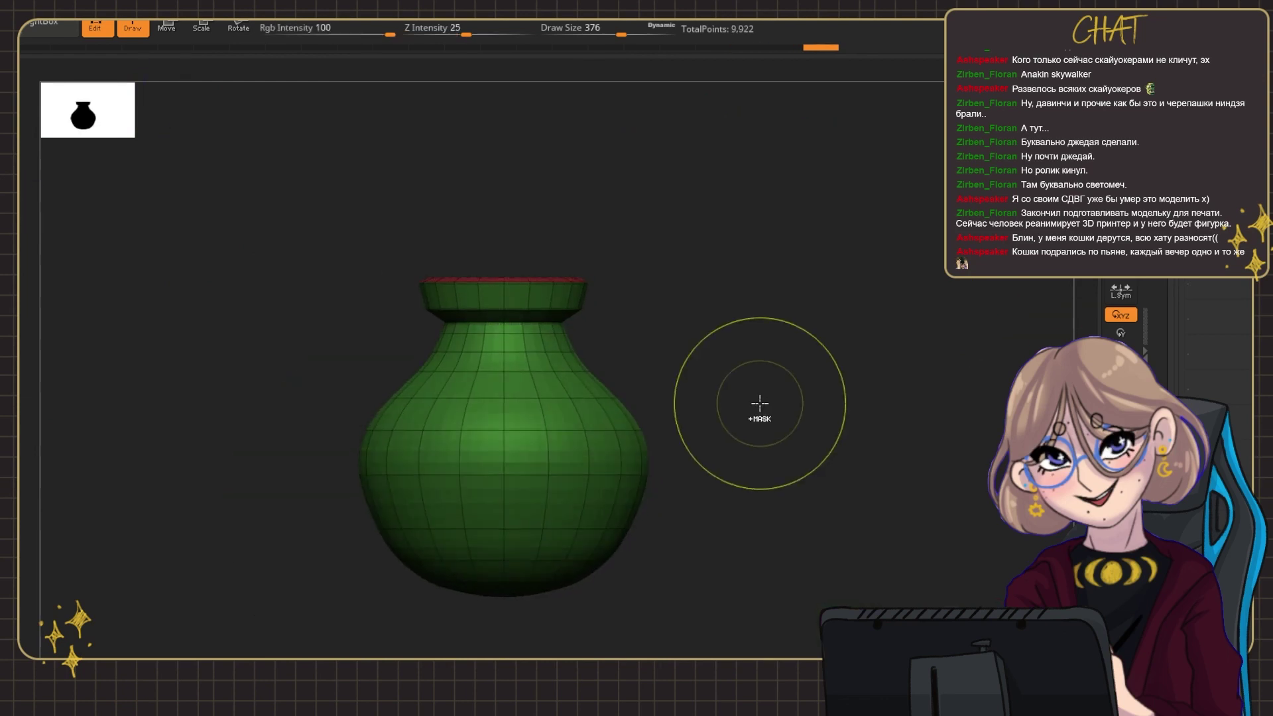
Step: Hide the wireframe, colour the flask body dark purple and assign it the ReflectedMap2 material
key(shift+f)
drag(557, 579, 226, 410)
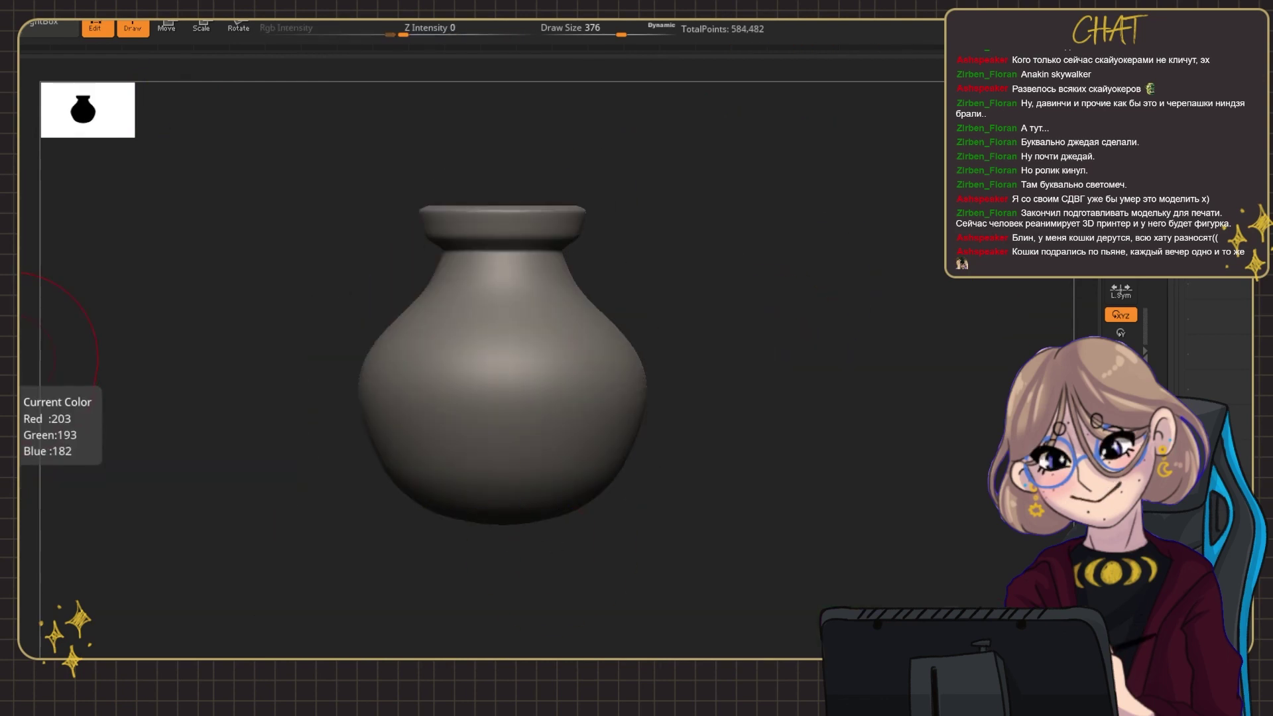
click(40, 296)
key(m)
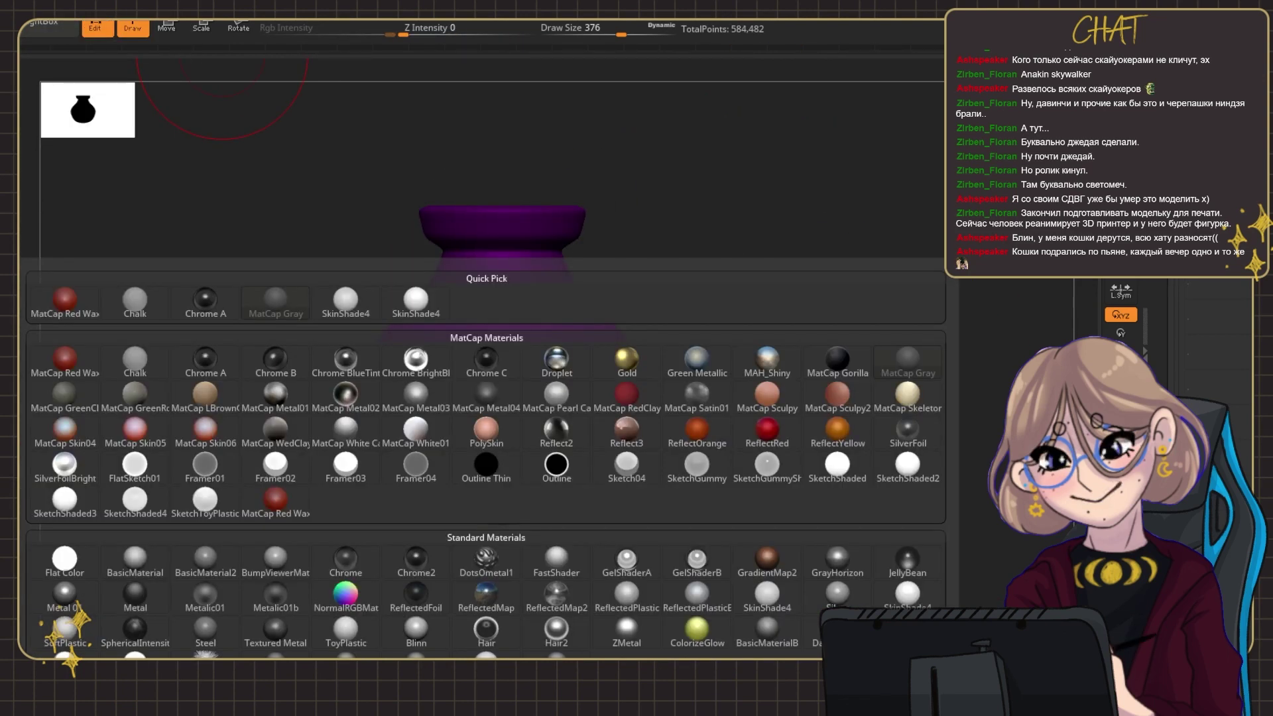
click(556, 594)
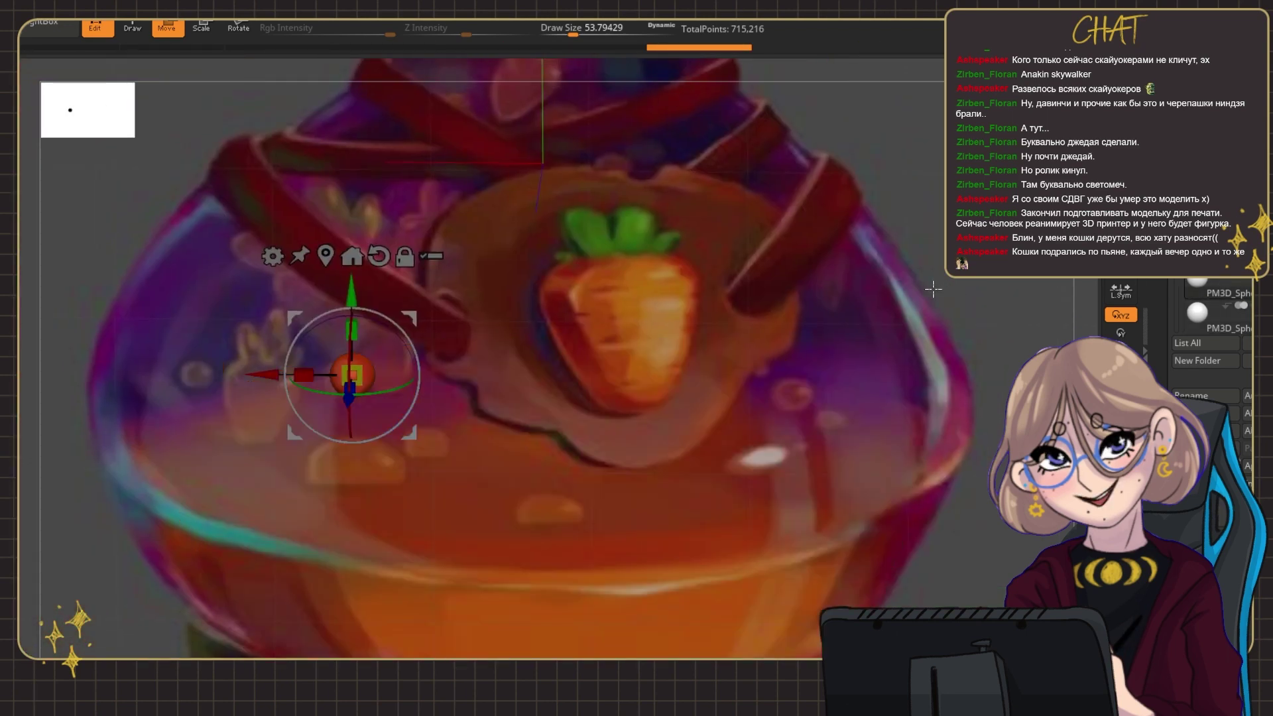
Step: Scale and place spherical bubbles of varied sizes across the surface of the orange liquid, following the sketch
alt+drag(341, 370, 196, 362)
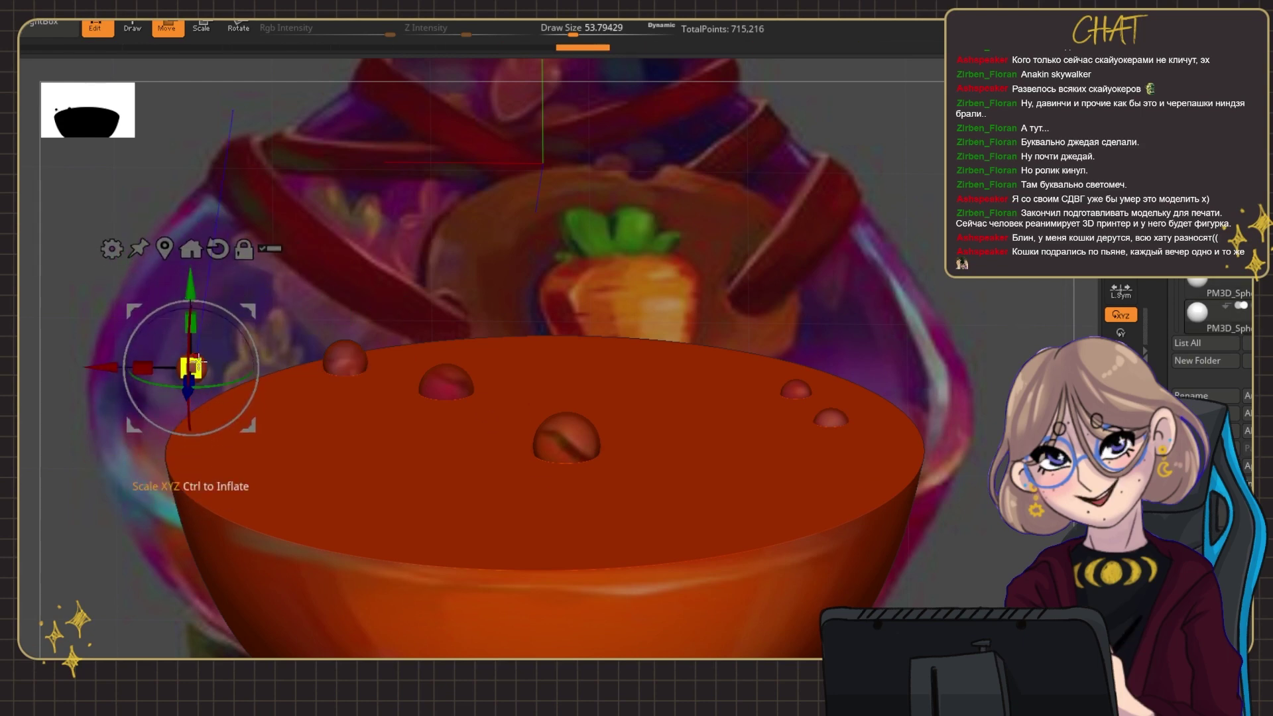
alt+click(566, 441)
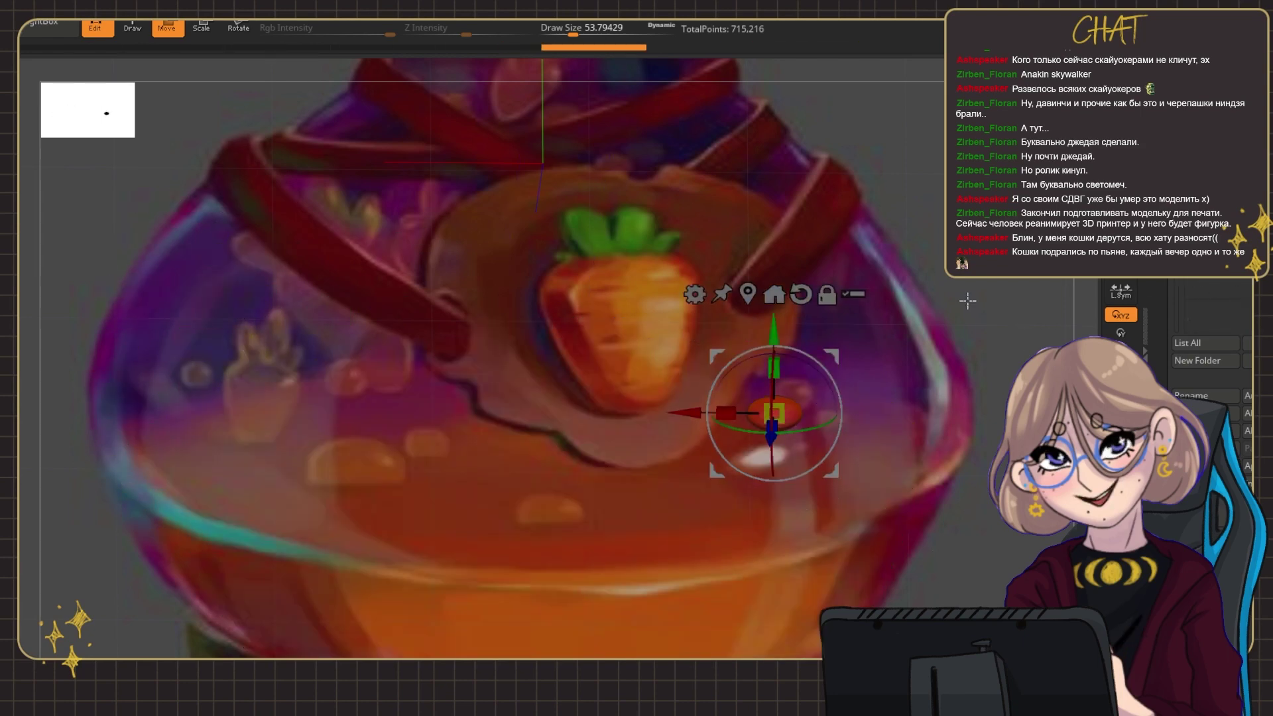
alt+click(370, 458)
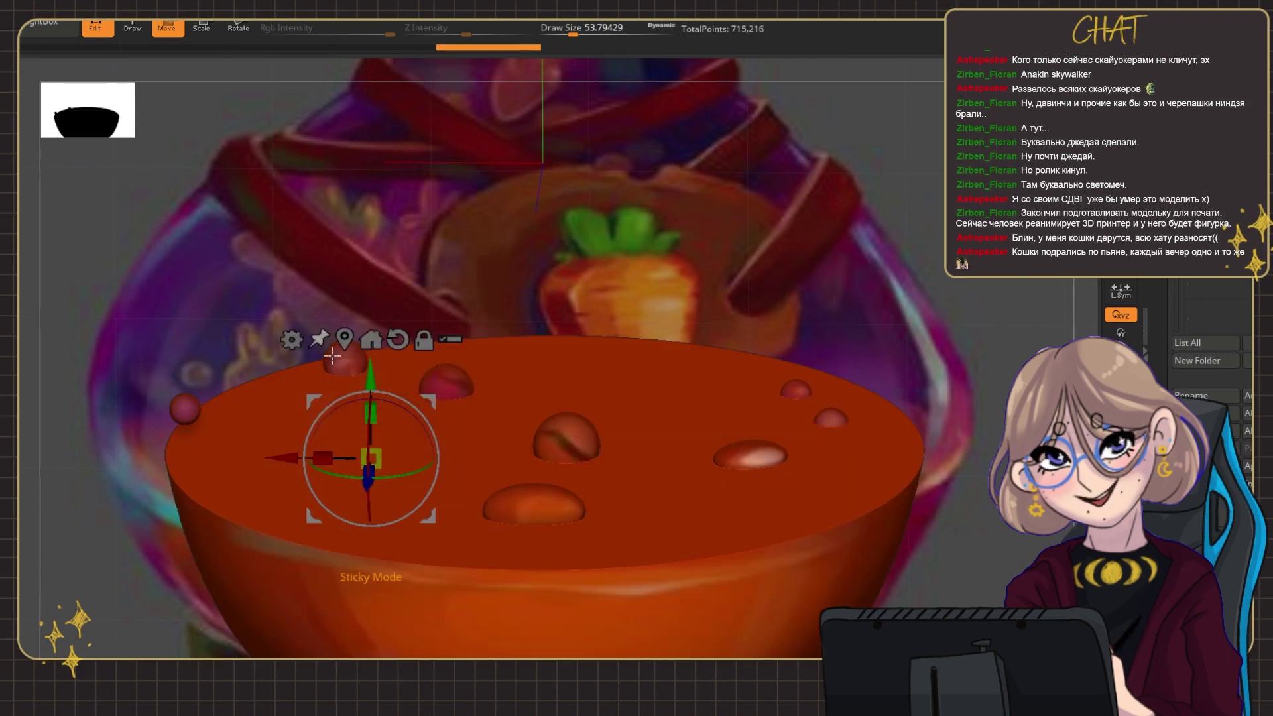
alt+click(566, 443)
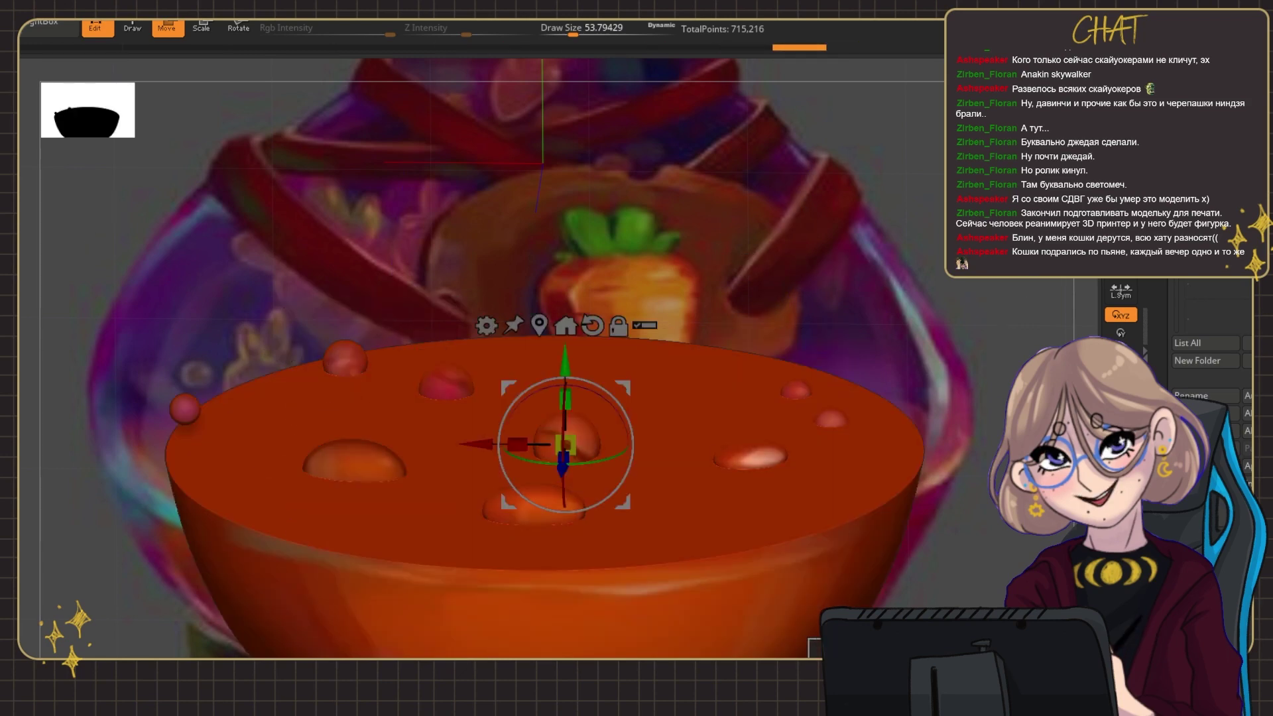
drag(928, 311, 411, 398)
drag(596, 397, 668, 546)
Step: Smooth the base ring and refine the shape of the leg and foot attached beneath it
mouse_move(676, 446)
mouse_down()
mouse_move(426, 384)
mouse_move(682, 541)
mouse_move(353, 441)
mouse_move(733, 542)
mouse_move(880, 417)
mouse_up()
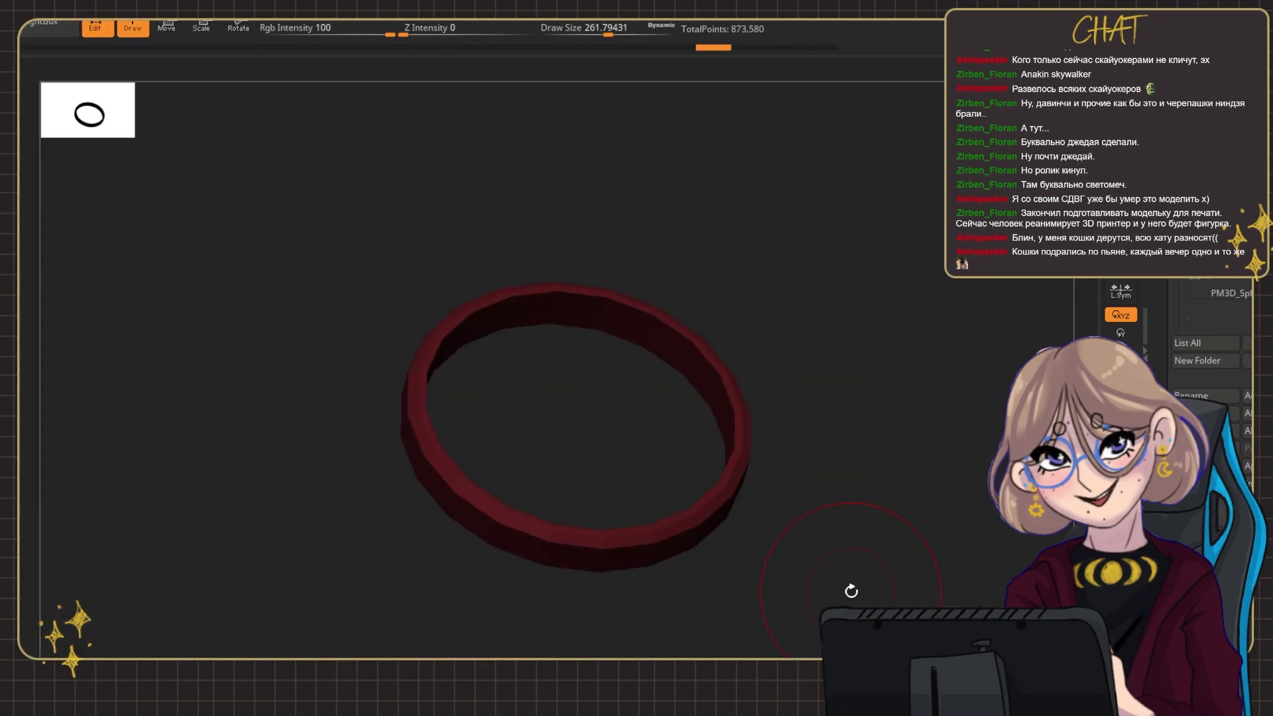
mouse_move(810, 63)
mouse_down()
mouse_move(787, 446)
mouse_move(909, 435)
mouse_move(759, 440)
mouse_move(848, 429)
mouse_up()
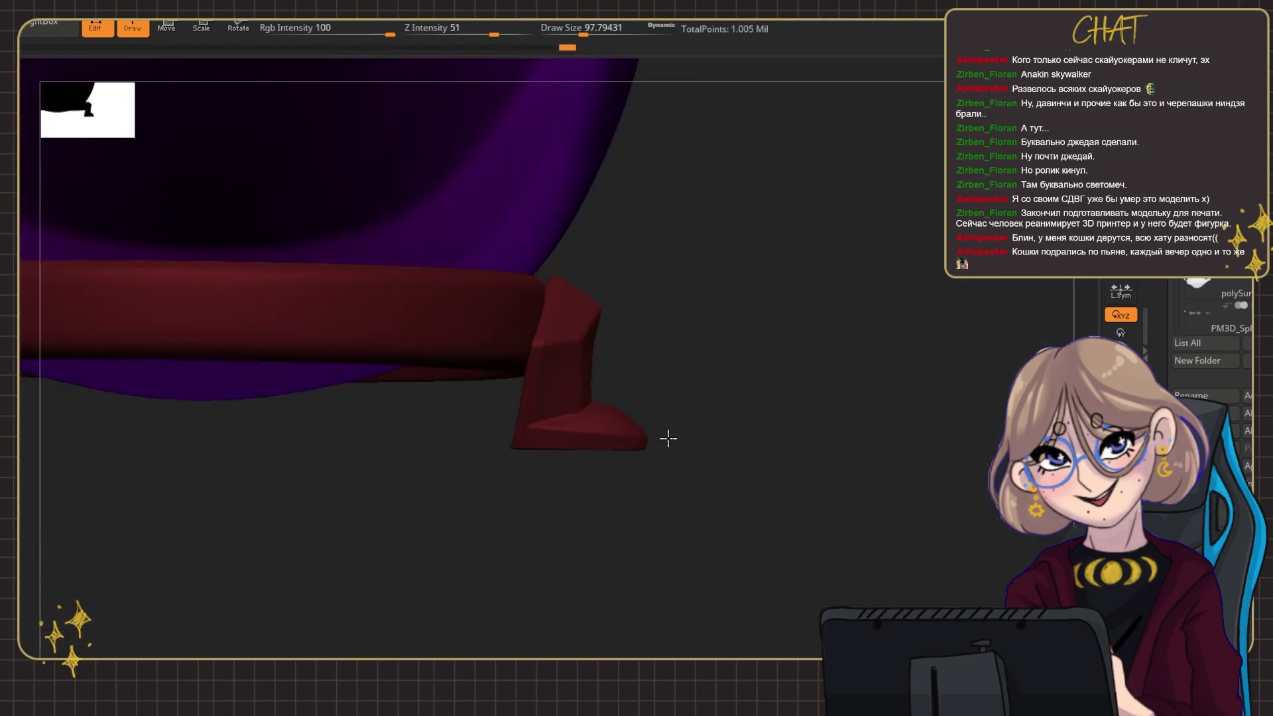
drag(668, 373, 413, 448)
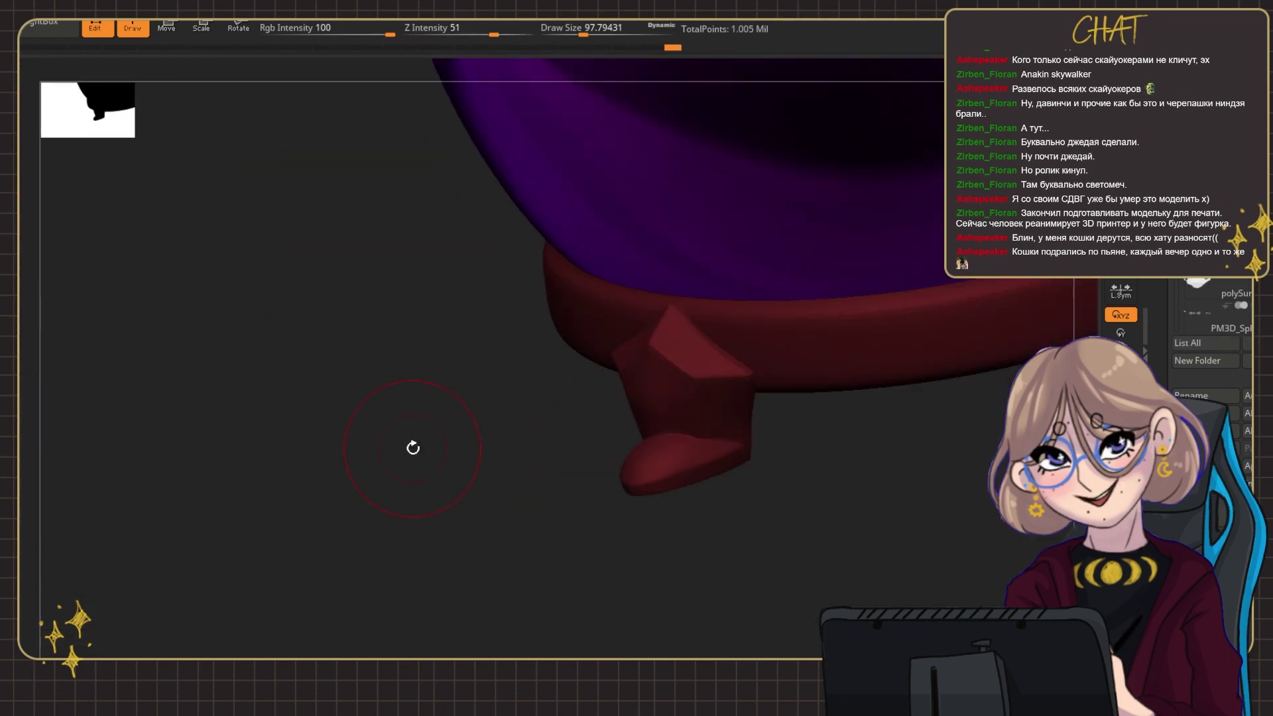
drag(584, 354, 678, 327)
drag(735, 458, 909, 602)
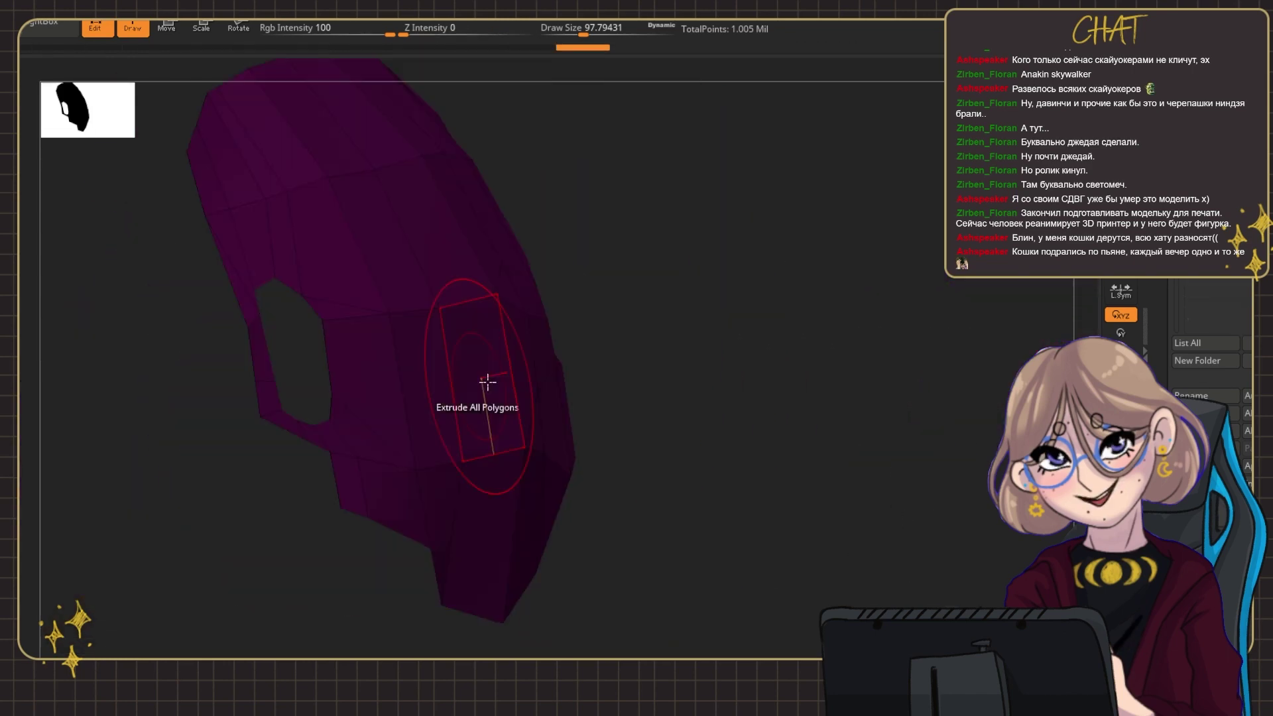
Step: Extrude all polygons of the patch to give it thickness and smooth the result
drag(488, 381, 190, 241)
key(w)
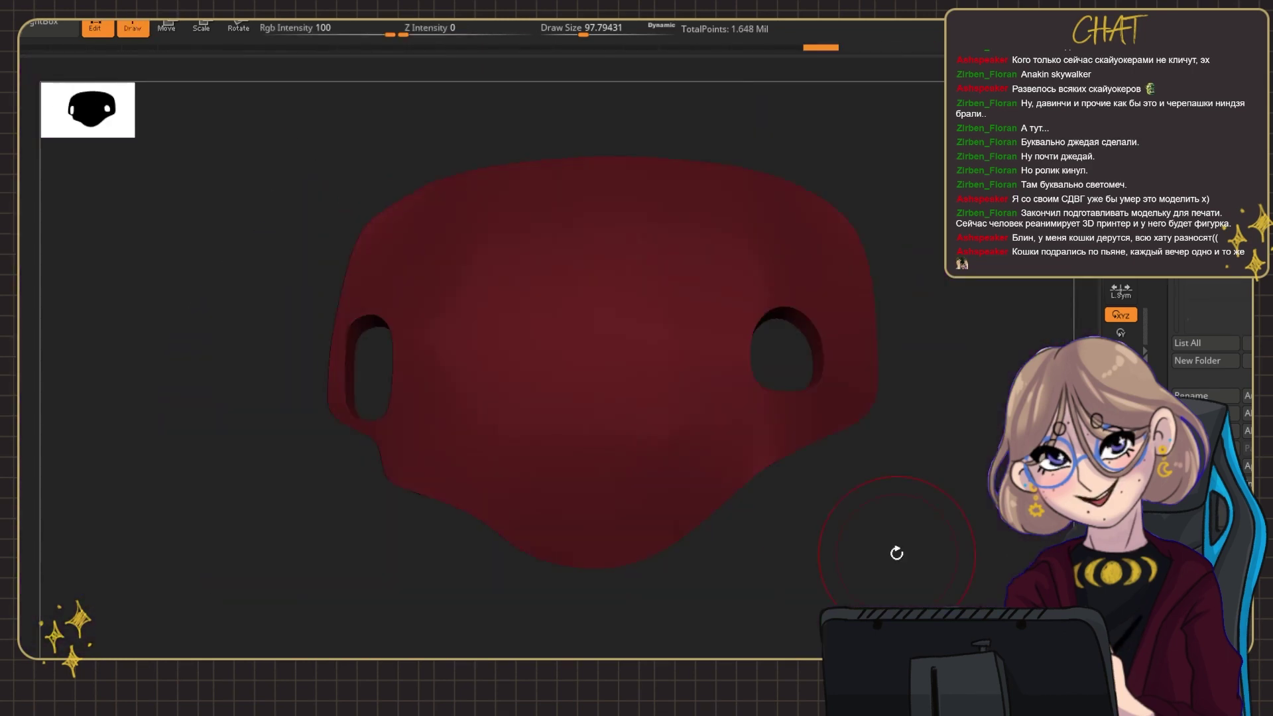
mouse_move(895, 555)
mouse_down()
mouse_move(816, 431)
mouse_move(431, 403)
mouse_up()
Step: Shape a sphere into a tapered carrot body in front of the patch and switch the colour to brown
mouse_move(692, 496)
mouse_down()
mouse_move(790, 495)
mouse_move(756, 531)
mouse_up()
mouse_move(384, 407)
mouse_down()
mouse_move(384, 487)
mouse_move(475, 256)
mouse_move(332, 273)
mouse_move(464, 310)
mouse_move(807, 328)
mouse_move(882, 270)
mouse_move(380, 599)
mouse_up()
mouse_move(583, 276)
mouse_down()
mouse_move(80, 337)
mouse_move(531, 341)
mouse_up()
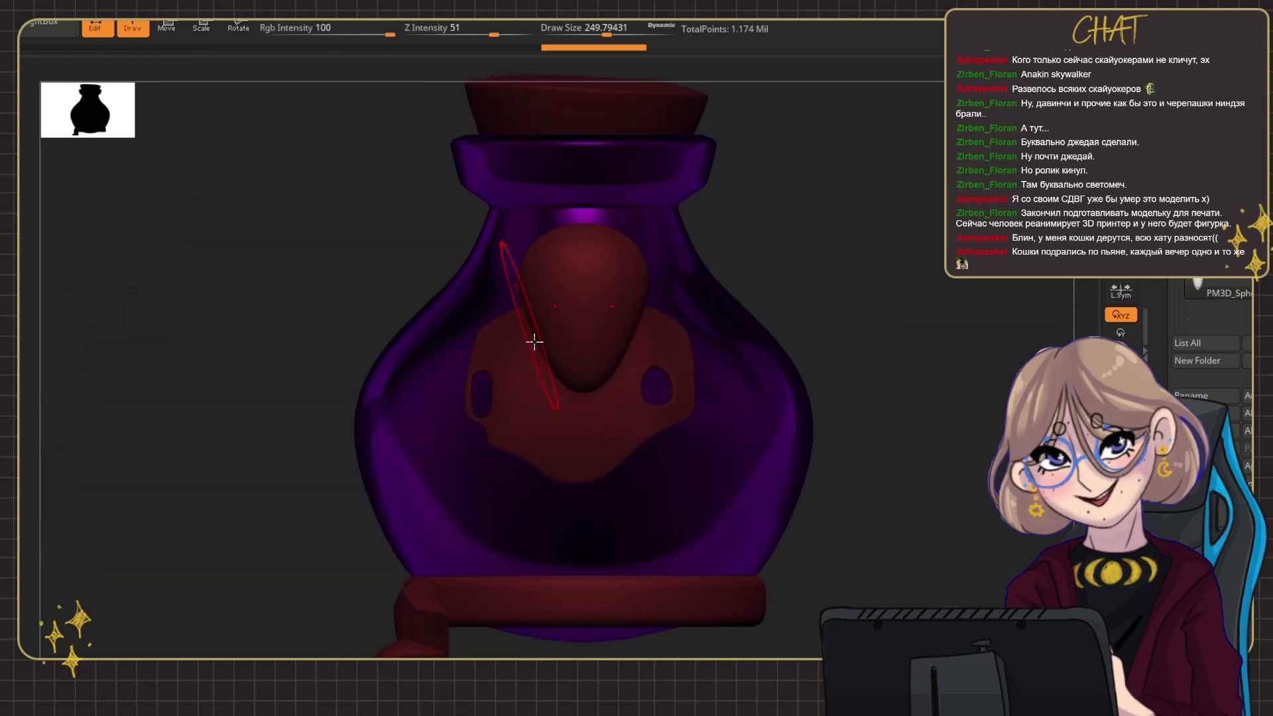
click(1134, 242)
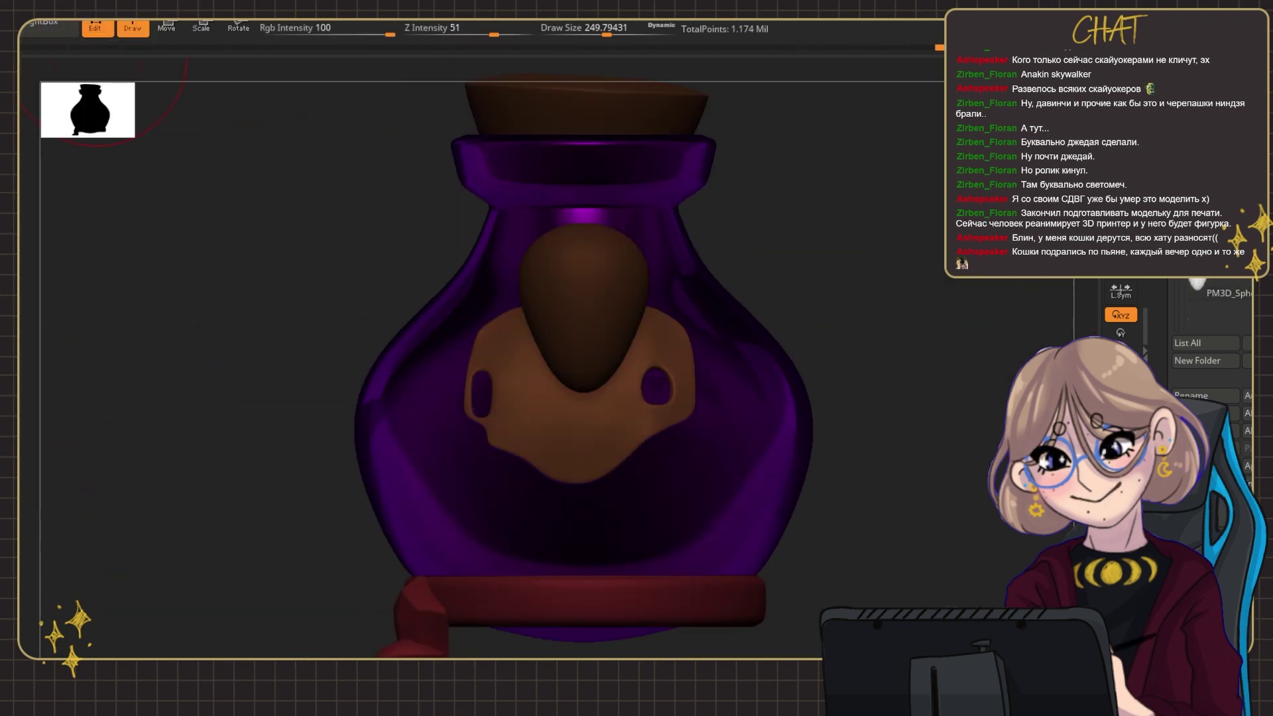
Step: Isolate the carrot body and reshape it into a longer, narrower taper with a broad top
mouse_move(689, 303)
mouse_down()
mouse_move(966, 313)
mouse_move(784, 377)
mouse_move(747, 406)
mouse_move(528, 343)
mouse_up()
key(shift+alt+s)
drag(556, 397, 539, 351)
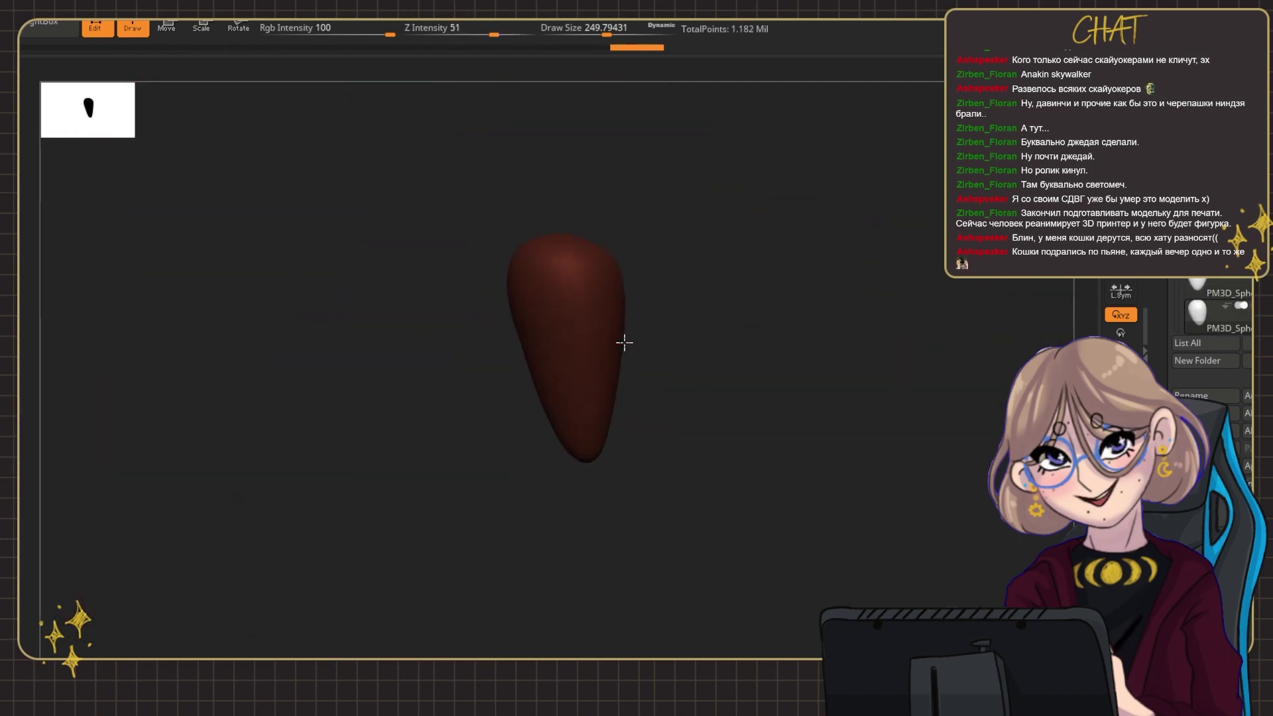
Step: Move the longer carrot body beside the flask, turn on local symmetry and reshape it into an even, symmetrical taper
key(shift+alt+s)
drag(500, 420, 928, 370)
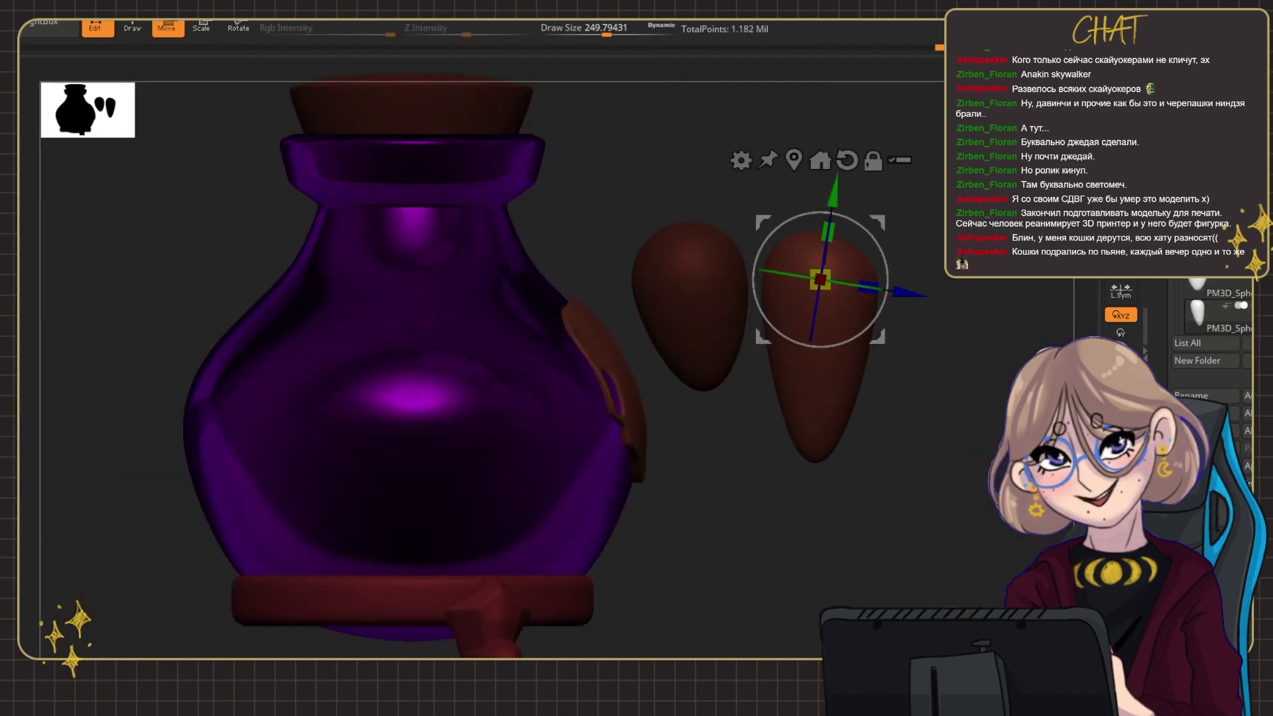
key(shift+alt+s)
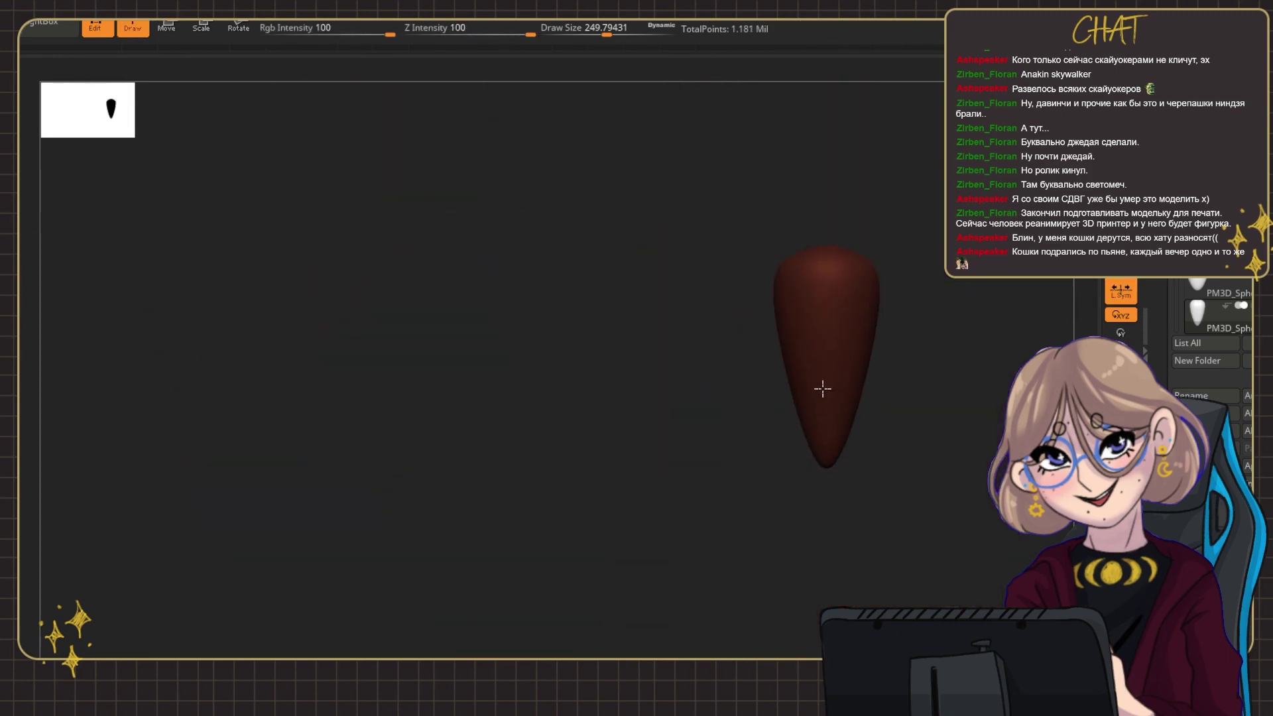
key(shift+alt+s)
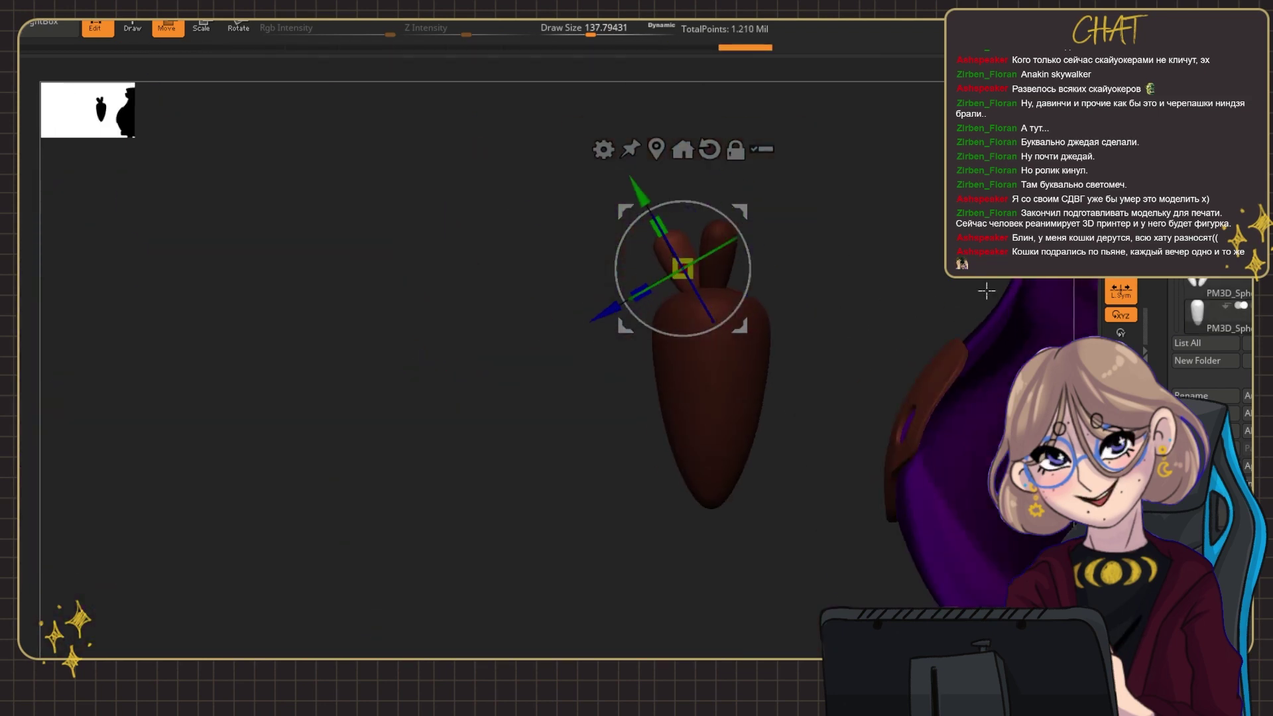
Step: Add three rounded leaf stalks on top of the carrot body and angle them outward from its centre
key(ctrl+z)
key(ctrl+z)
key(ctrl+z)
key(ctrl+z)
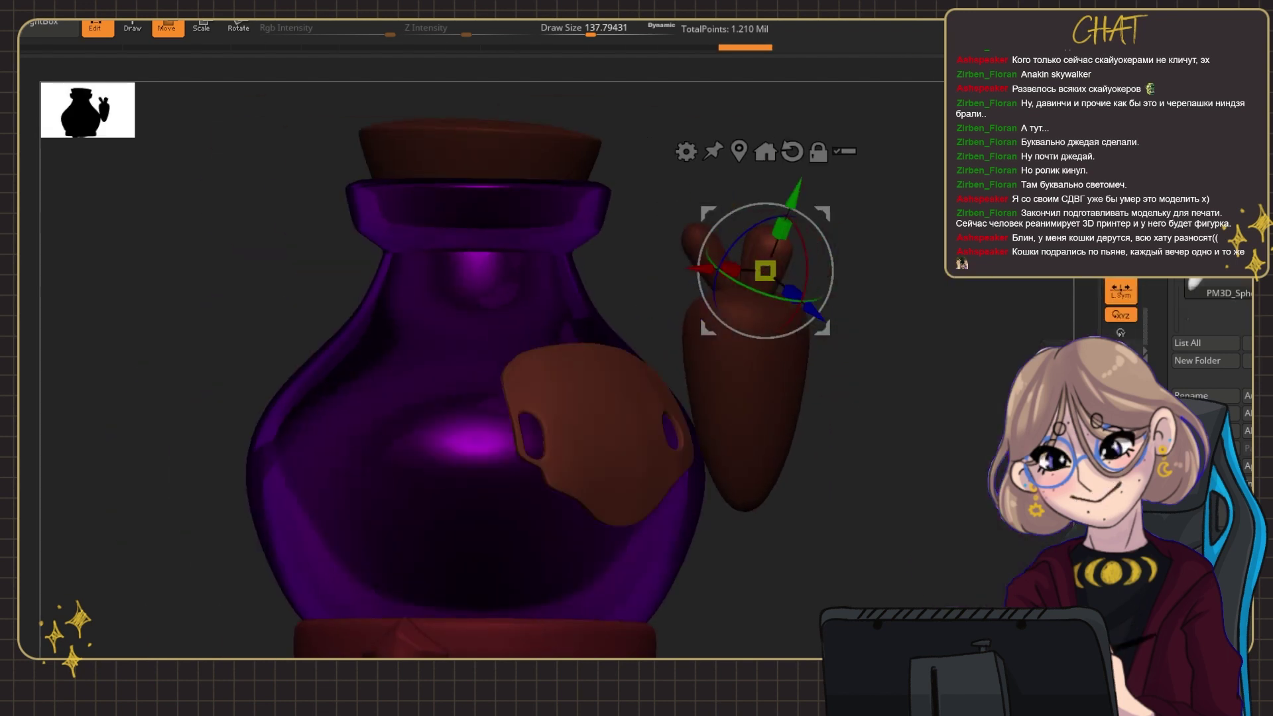
key(ctrl+z)
key(ctrl+z)
key(ctrl+z)
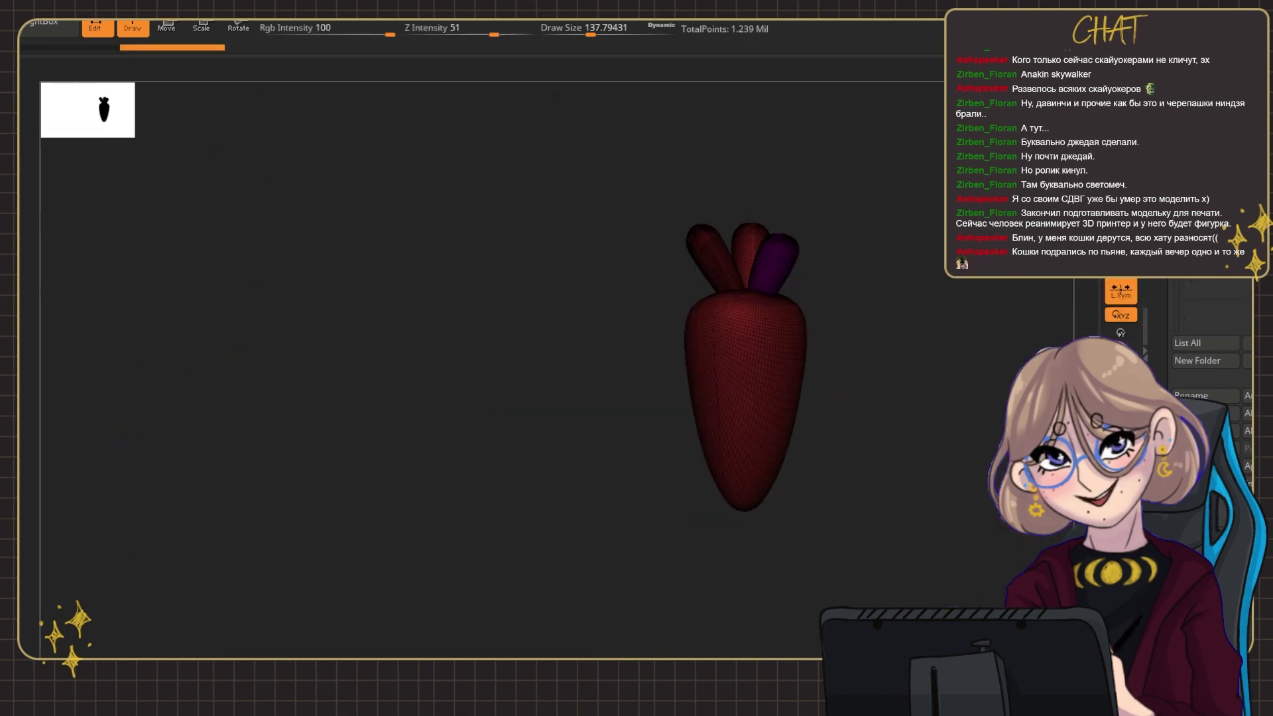
Step: Adjust the symmetry settings and give the carrot body and its leaf stalks separate polygroups
ctrl+drag(885, 121, 639, 431)
key(ctrl+shift+z)
key(ctrl+shift+z)
key(space)
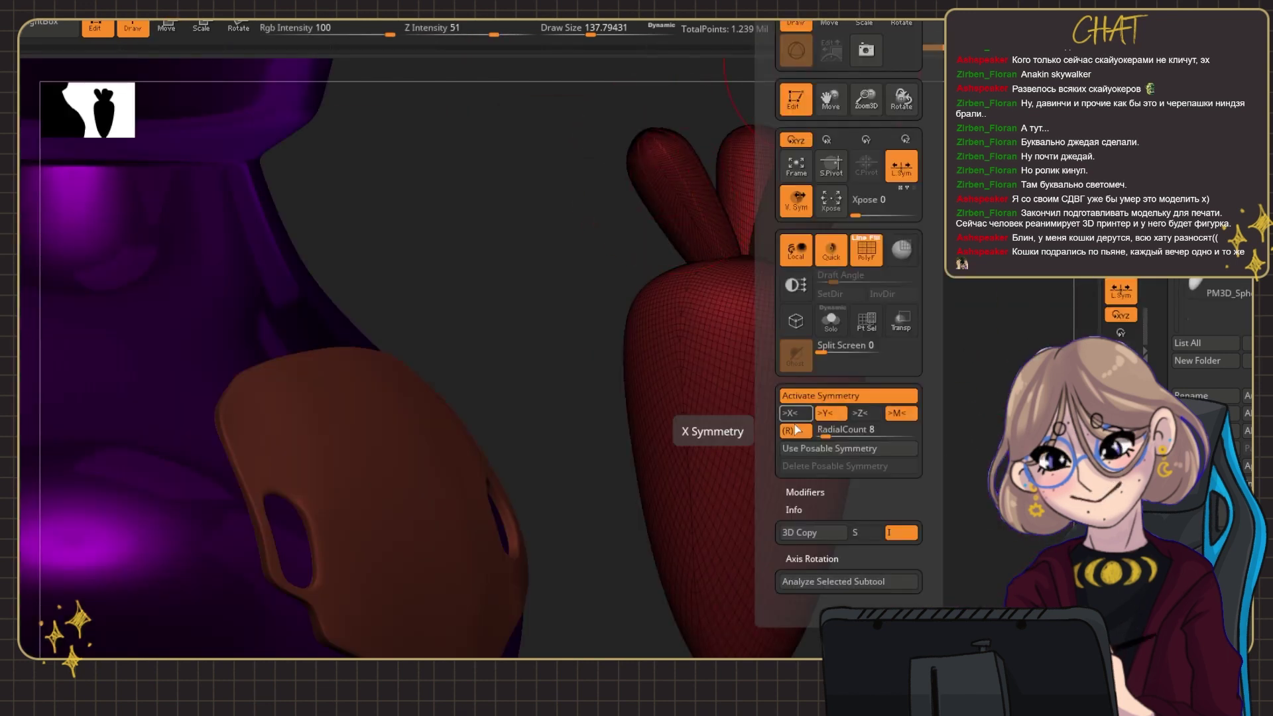
key(ctrl+z)
key(ctrl+z)
key(ctrl+z)
key(ctrl+z)
key(ctrl+z)
key(ctrl+z)
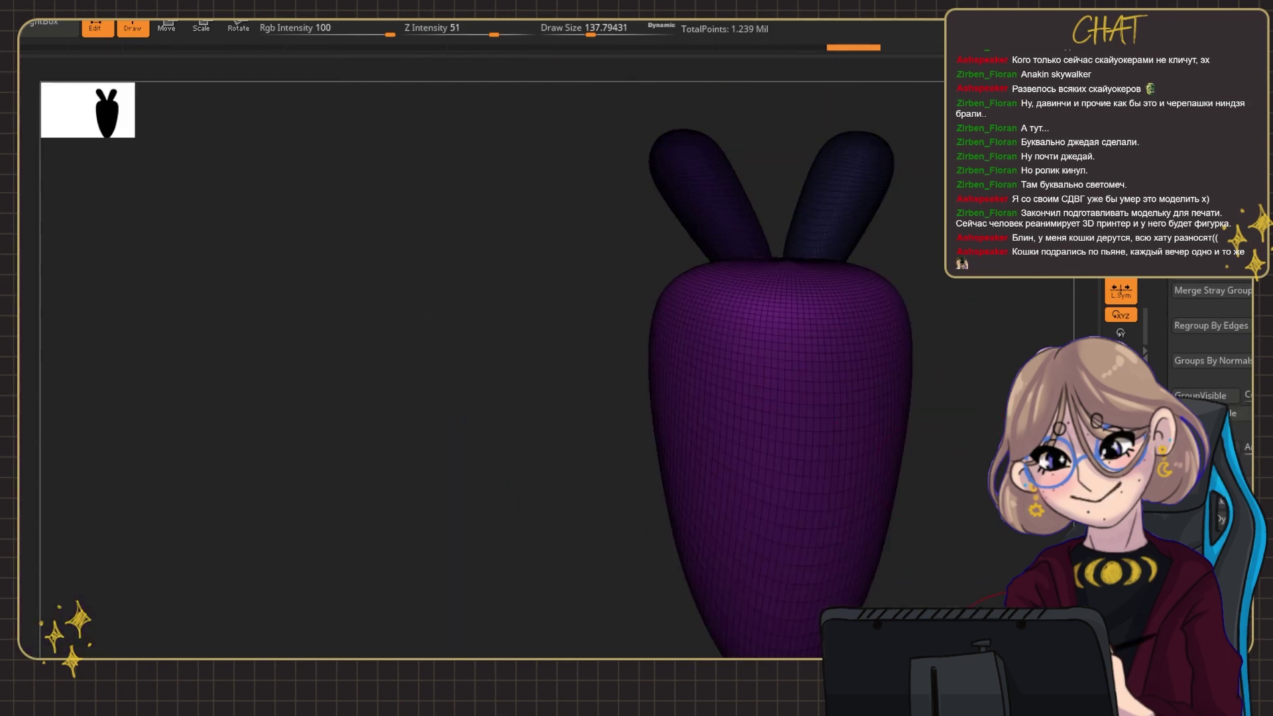
Step: Separate the two side stalks from the carrot body and rotate them symmetrically by about 10°
key(w)
key(ctrl+shift+z)
key(ctrl+shift+z)
key(ctrl+shift+z)
key(ctrl+shift+z)
key(ctrl+shift+z)
key(ctrl+shift+z)
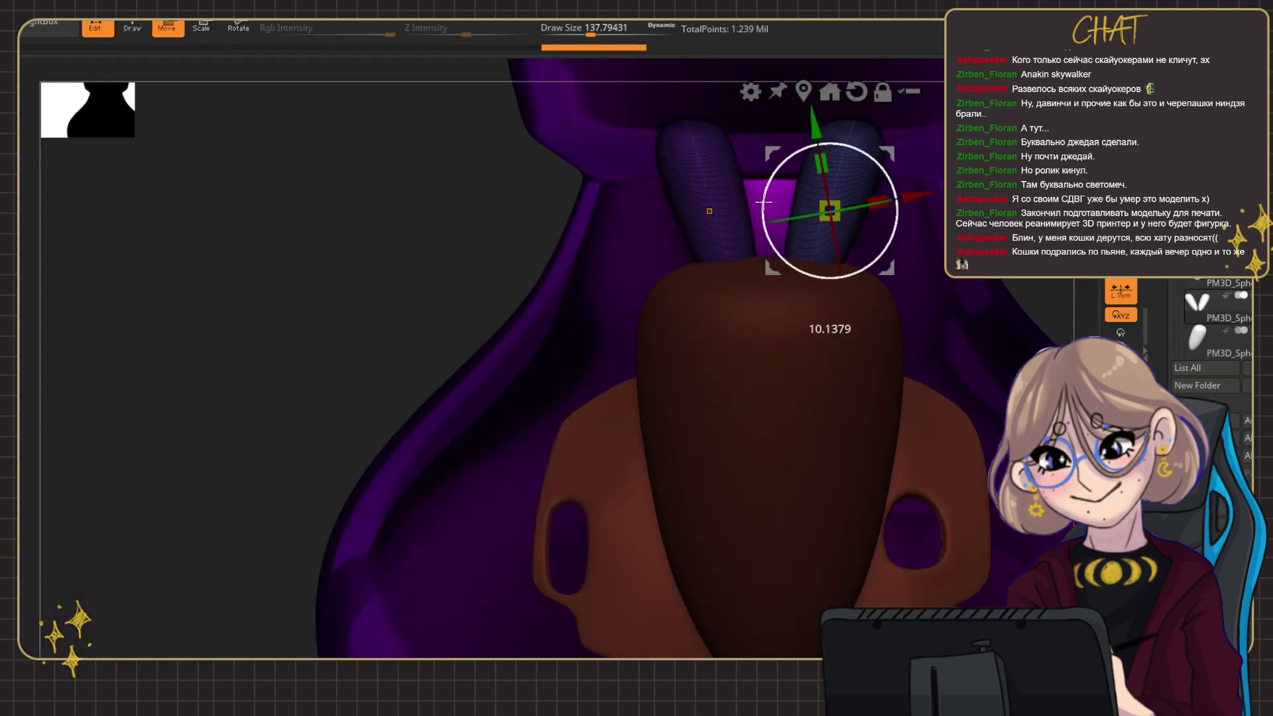
key(ctrl+shift+z)
key(ctrl+shift+z)
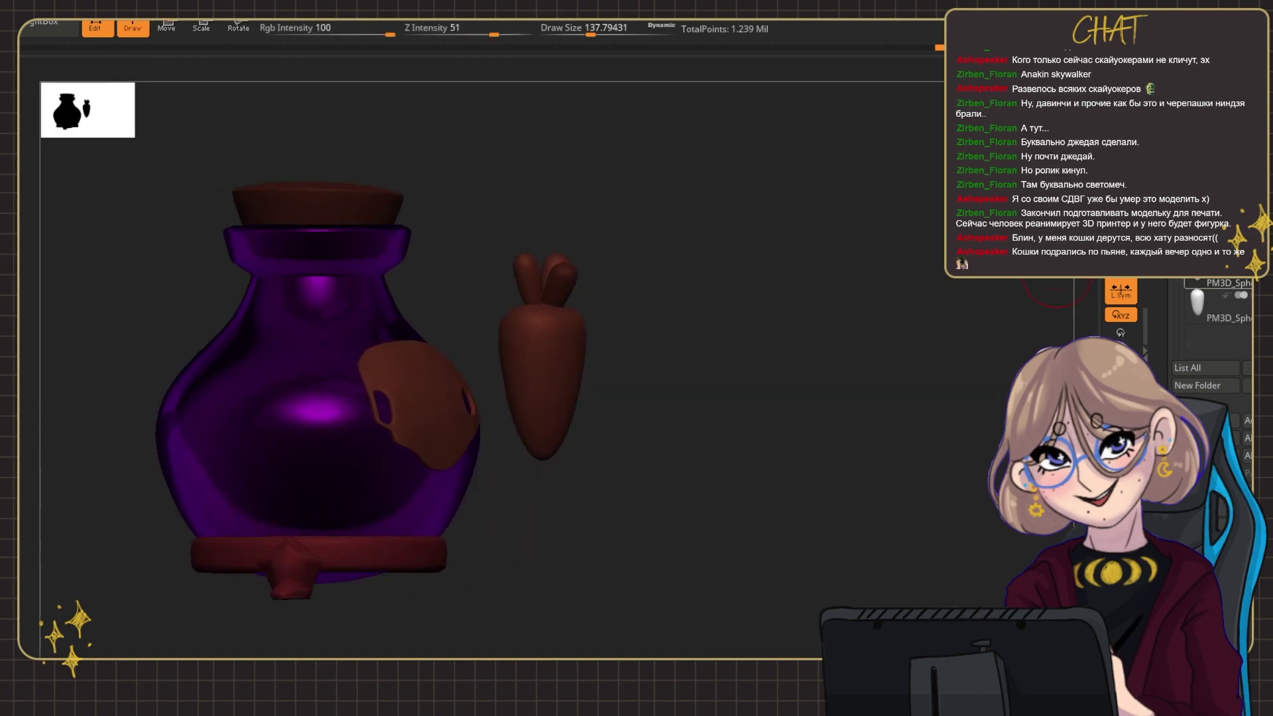
Step: Fuse the leaf stalks with the carrot body and smooth the joints where they meet its top
key(ctrl+shift+z)
key(ctrl+shift+z)
key(ctrl+shift+z)
key(ctrl+shift+z)
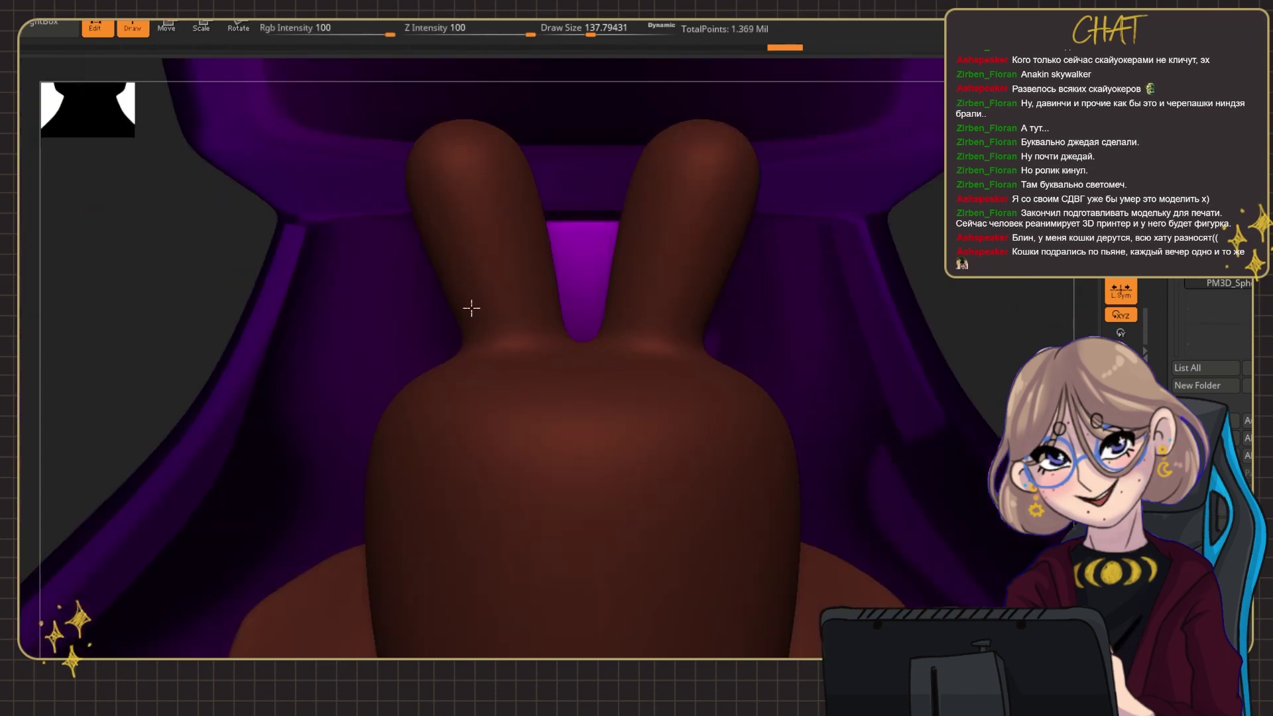
key(ctrl+shift+z)
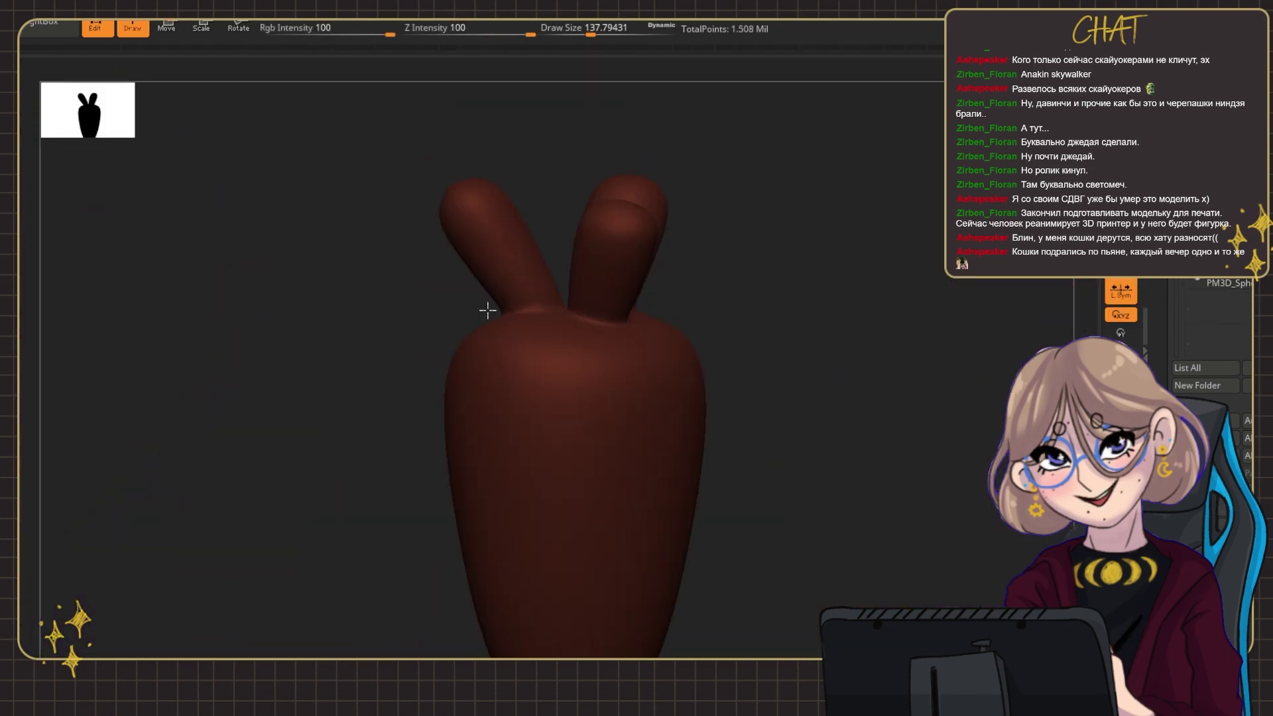
Step: Show the shorter teardrop body in front of the patch in grey and sculpt it into a flatter, angular wedge with symmetry
key(ctrl+shift+z)
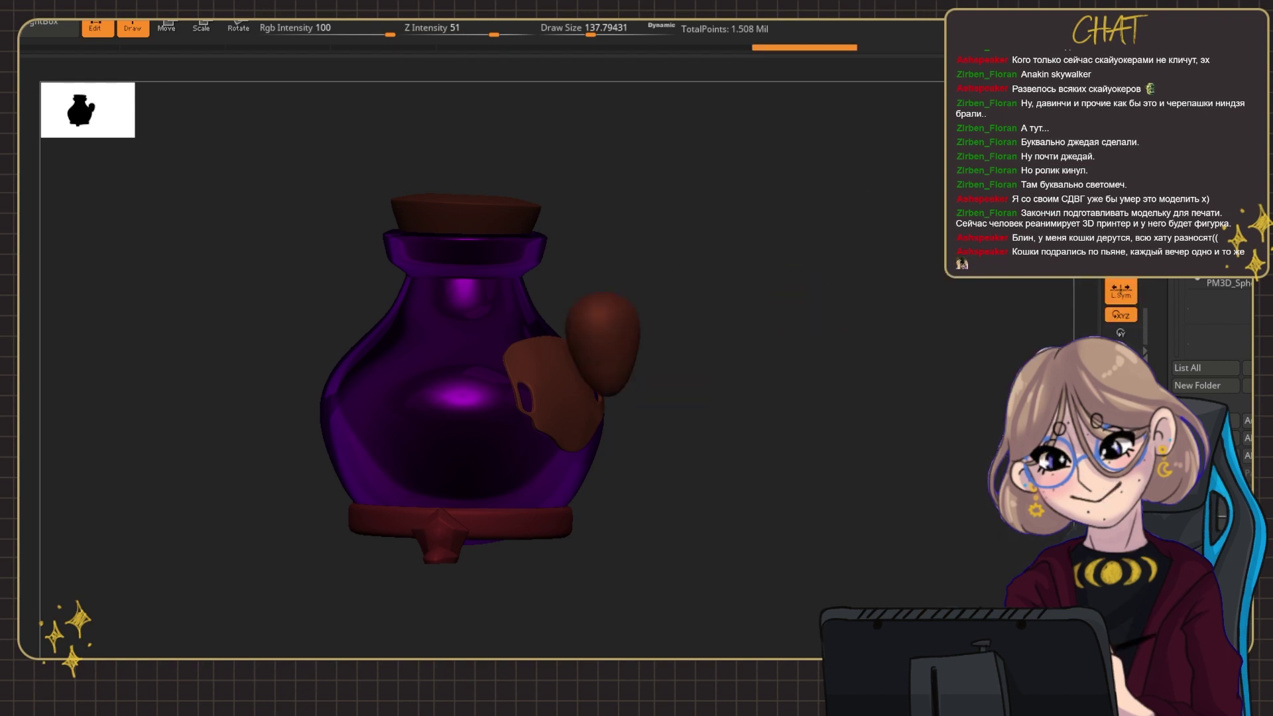
key(ctrl+shift+z)
key(ctrl+shift+z)
key(ctrl+shift+z)
key(ctrl+shift+z)
key(ctrl+shift+z)
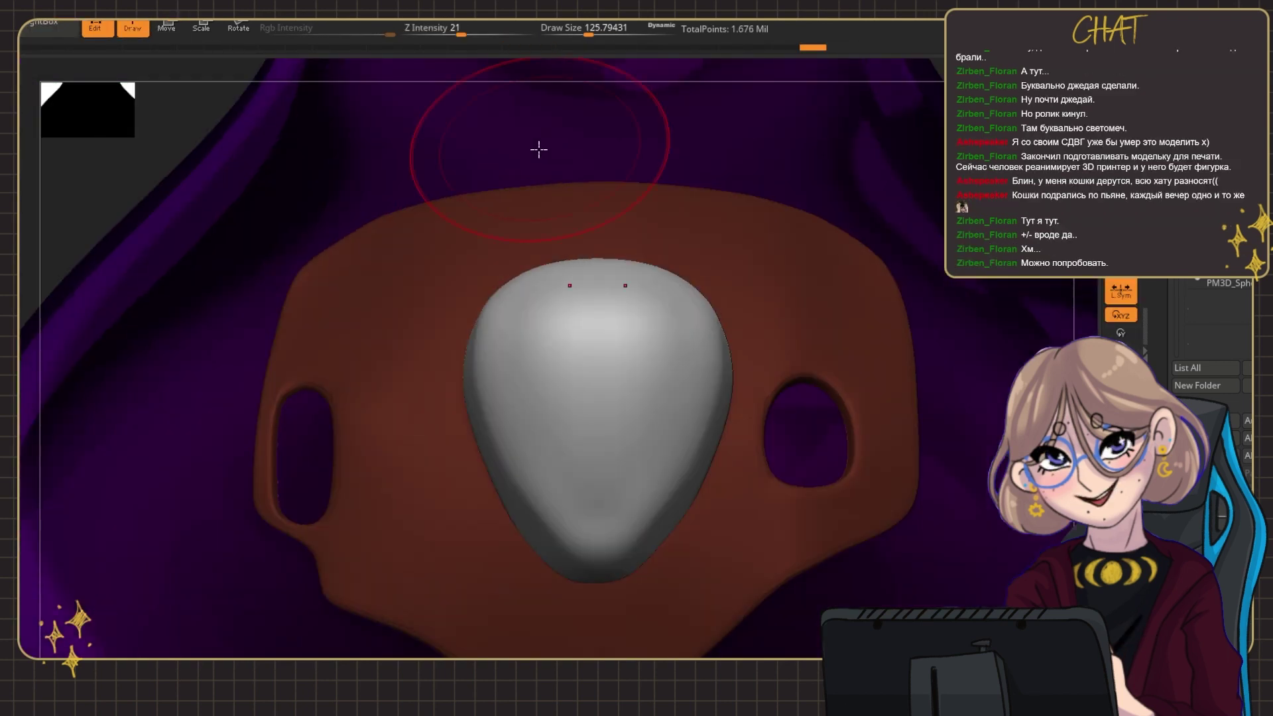
key(ctrl+shift+z)
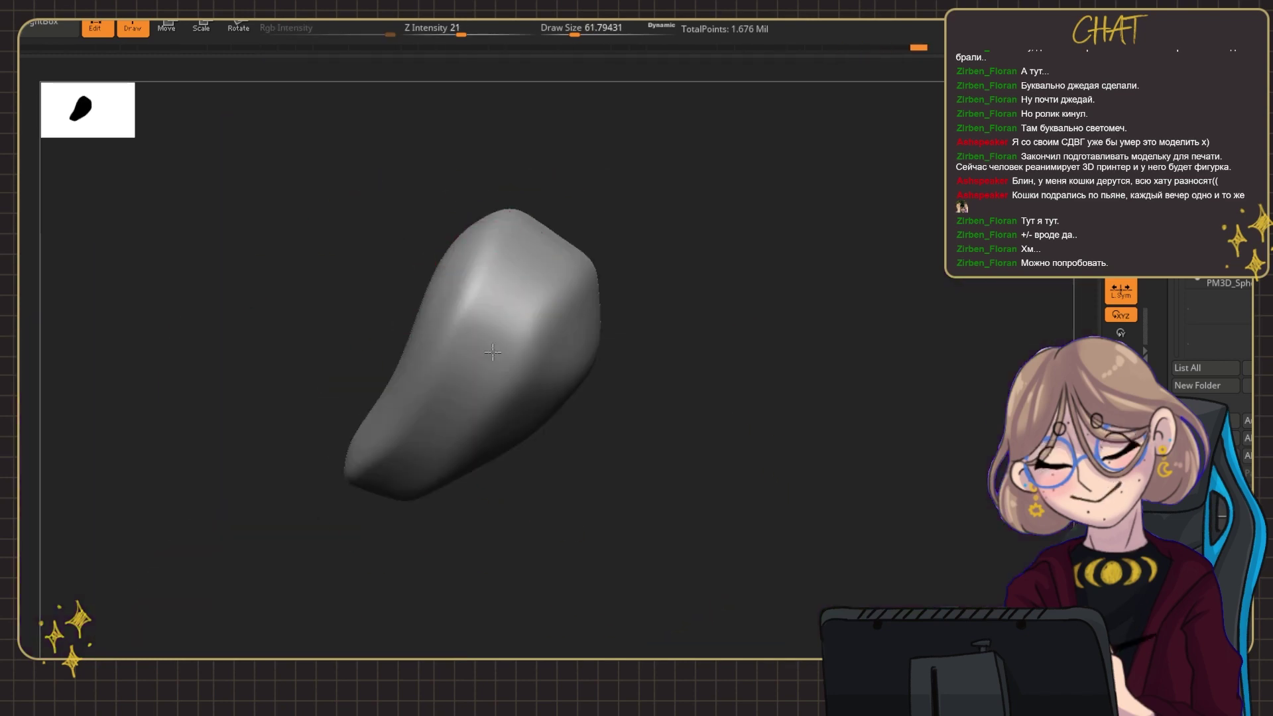